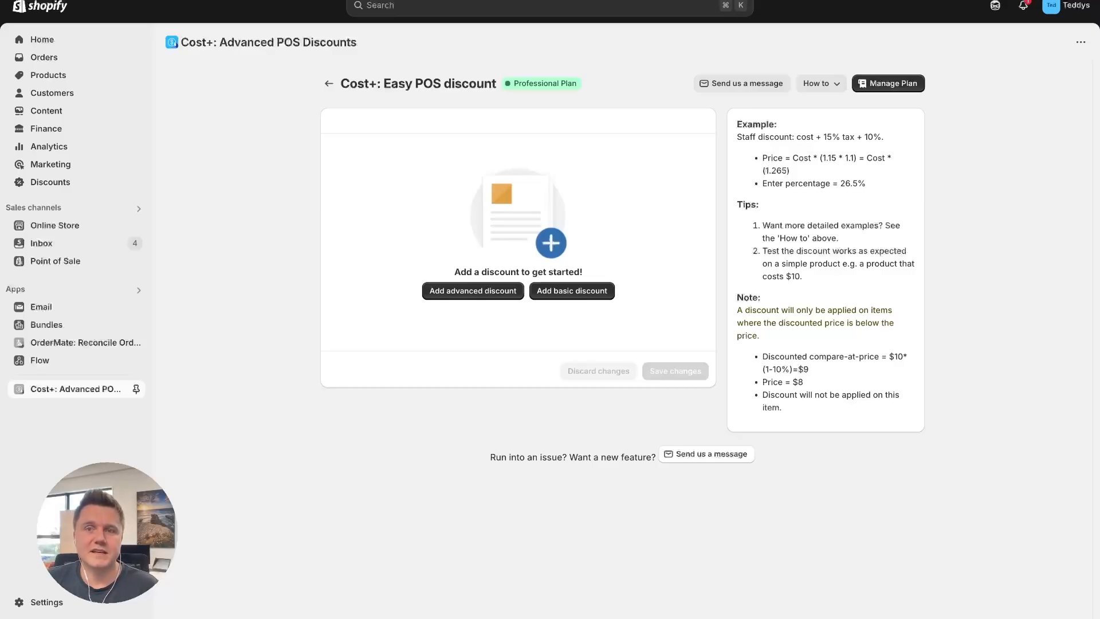
pyautogui.click(831, 86)
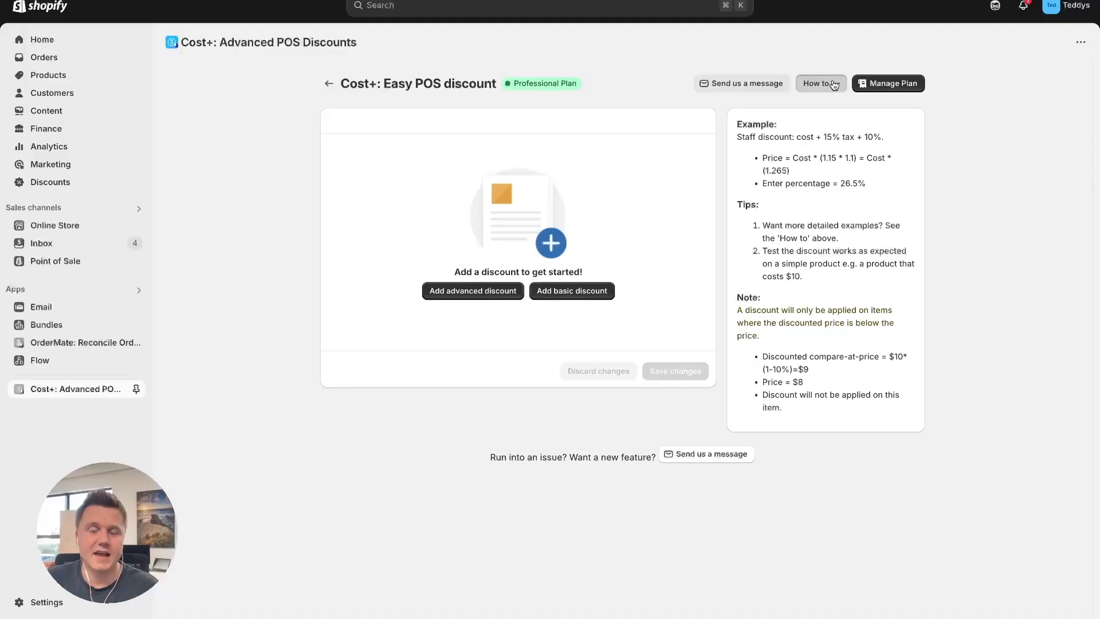
pyautogui.click(974, 111)
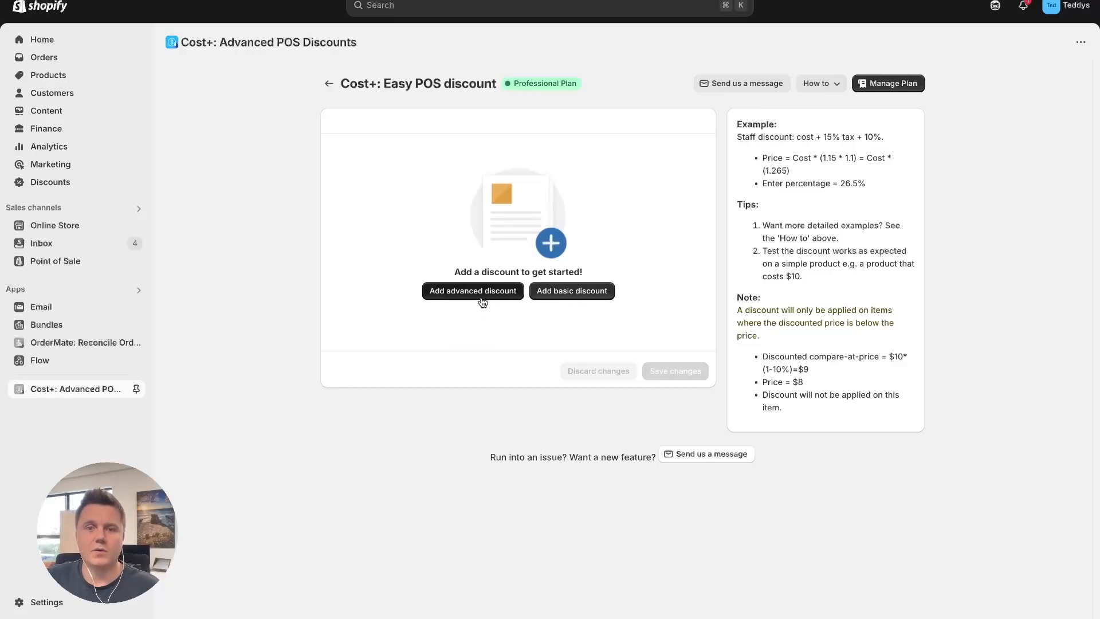
# Add a basic discount and name it "Staff Discounts"
pyautogui.click(563, 298)
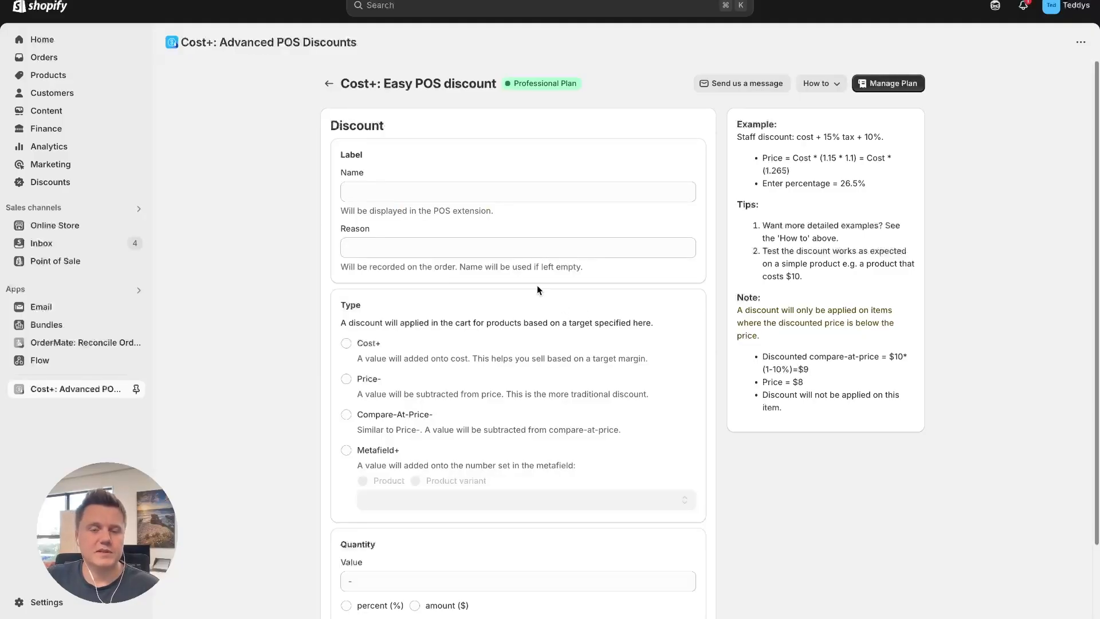
pyautogui.click(364, 189)
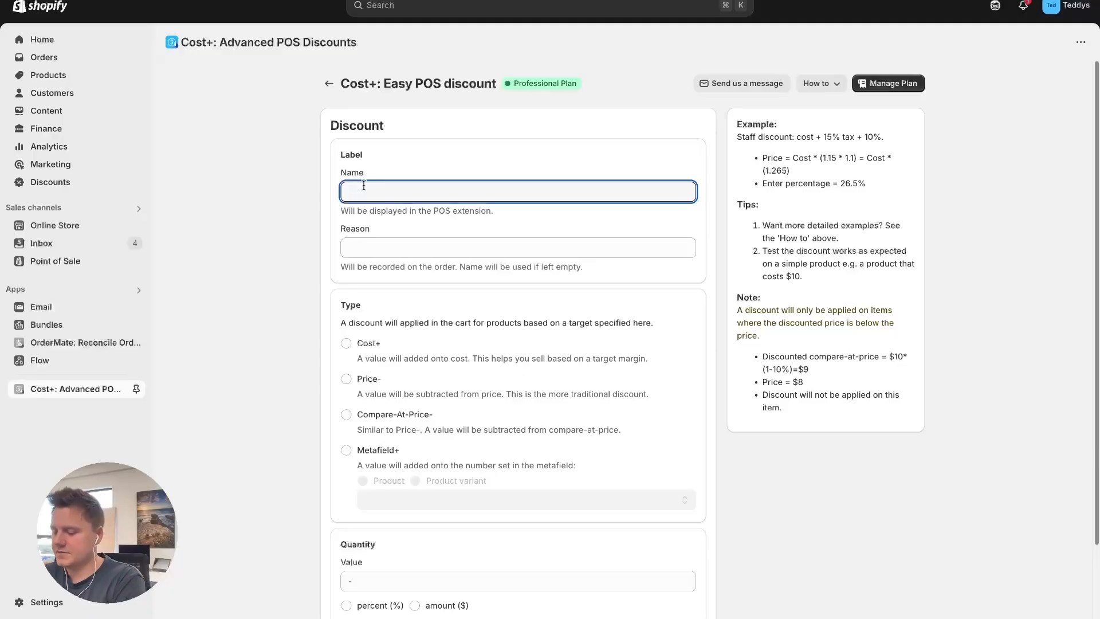
pyautogui.write('Staff Discounts')
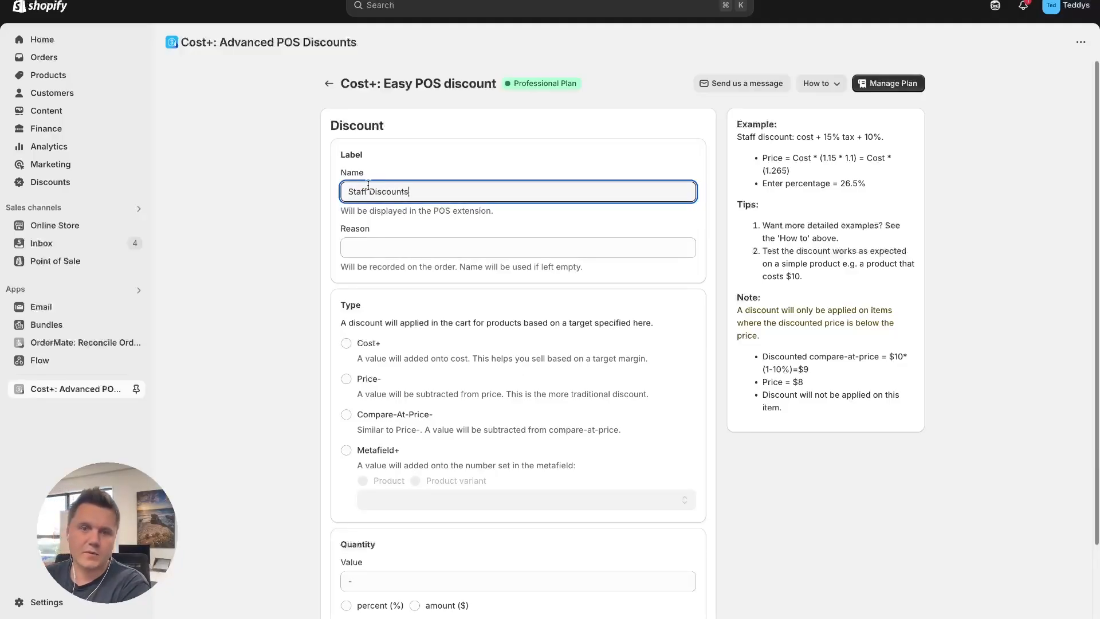
pyautogui.click(301, 307)
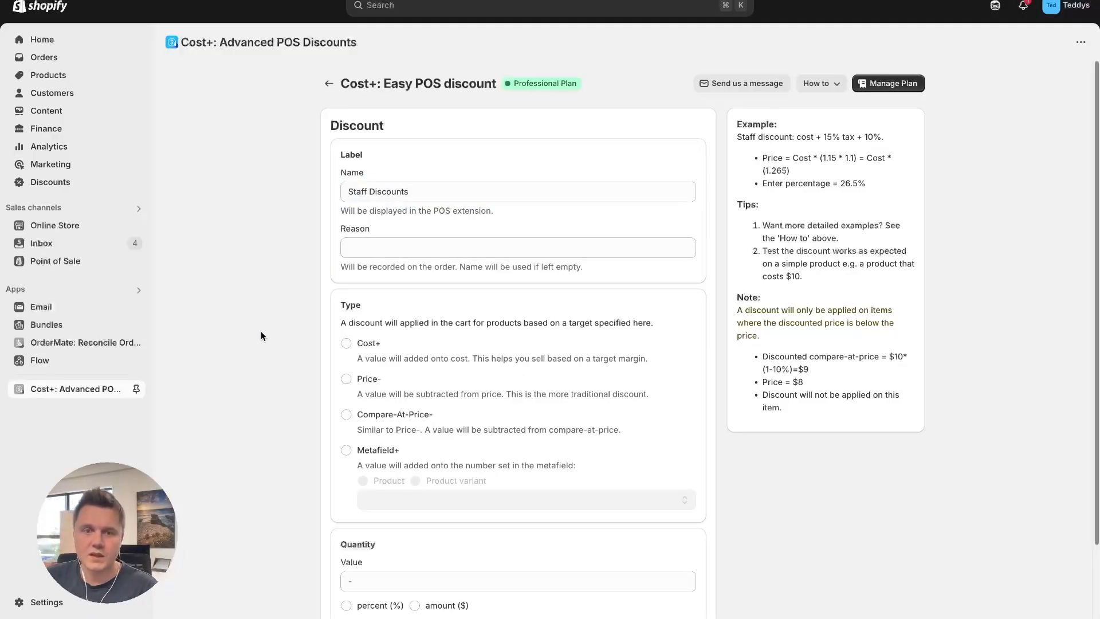
# Set the staff discount to Cost+ with a value of 10 percent, then save it and return to the discount list
pyautogui.scroll(-1, 260, 331)
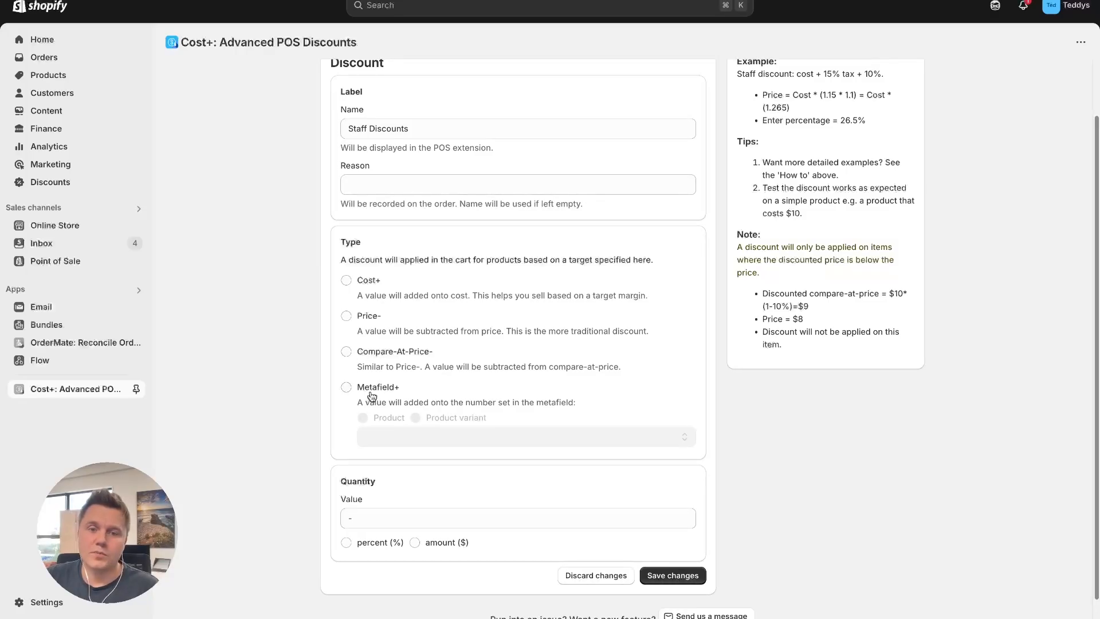
pyautogui.click(346, 281)
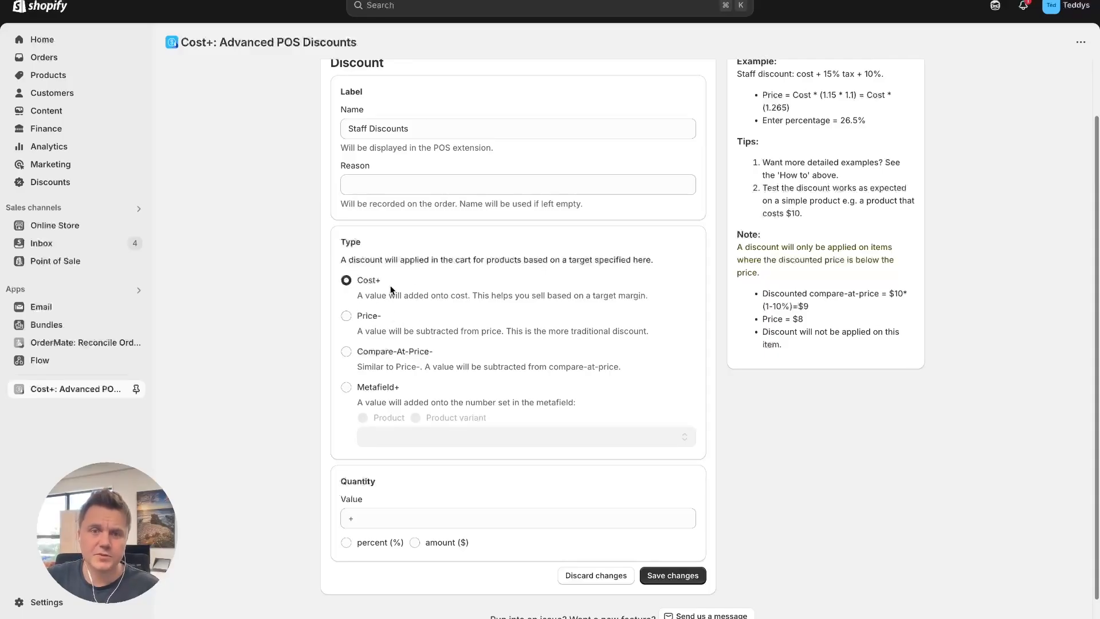
pyautogui.click(371, 517)
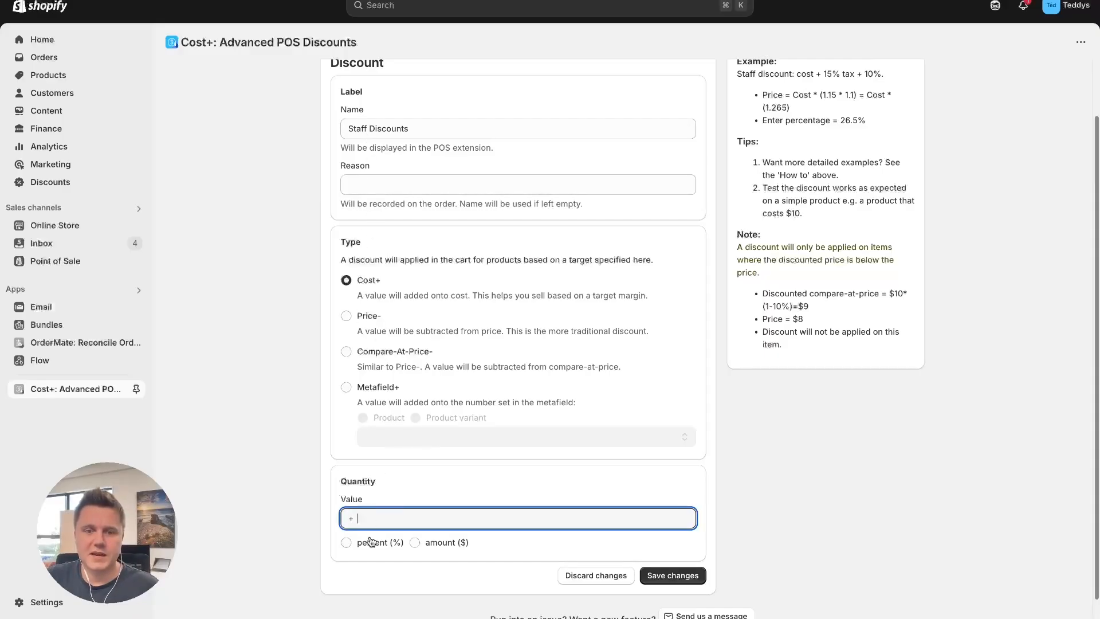
pyautogui.write('10')
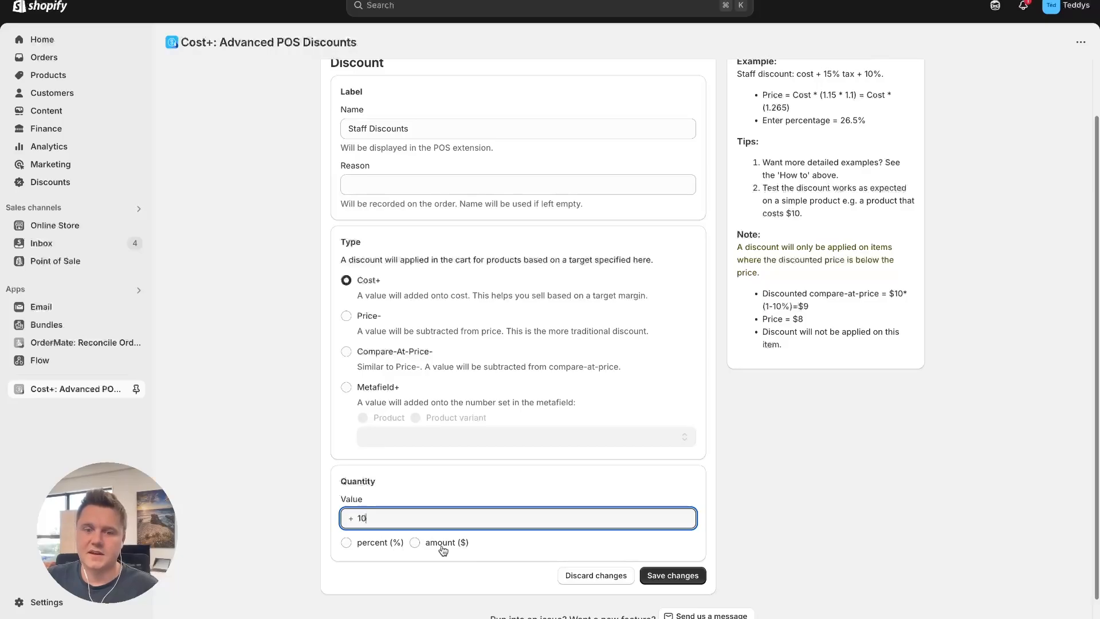
pyautogui.click(368, 547)
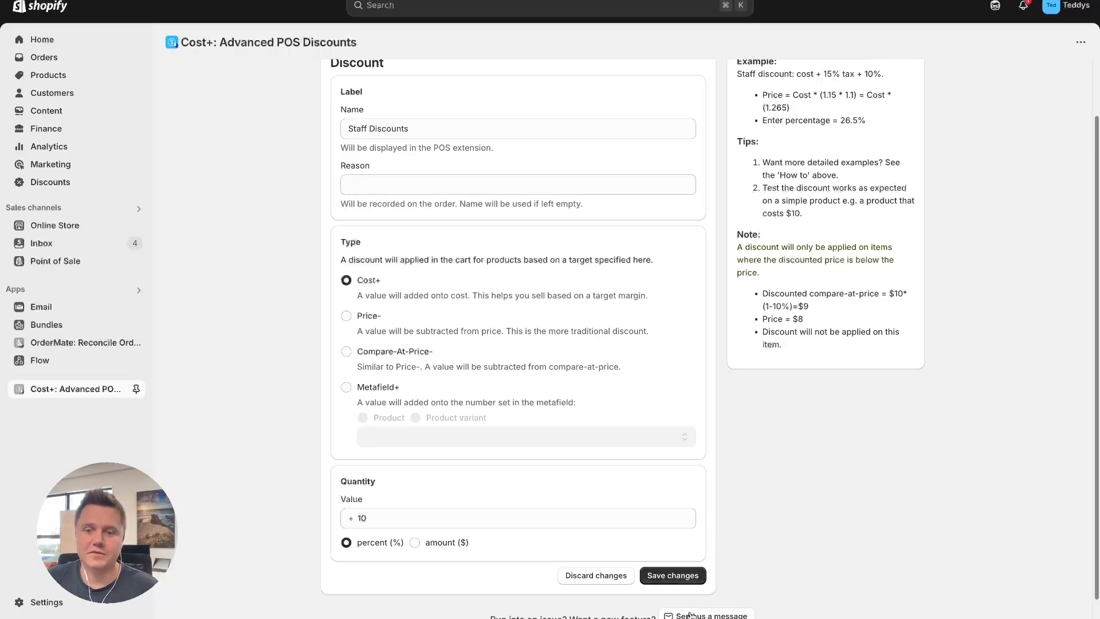
pyautogui.click(674, 576)
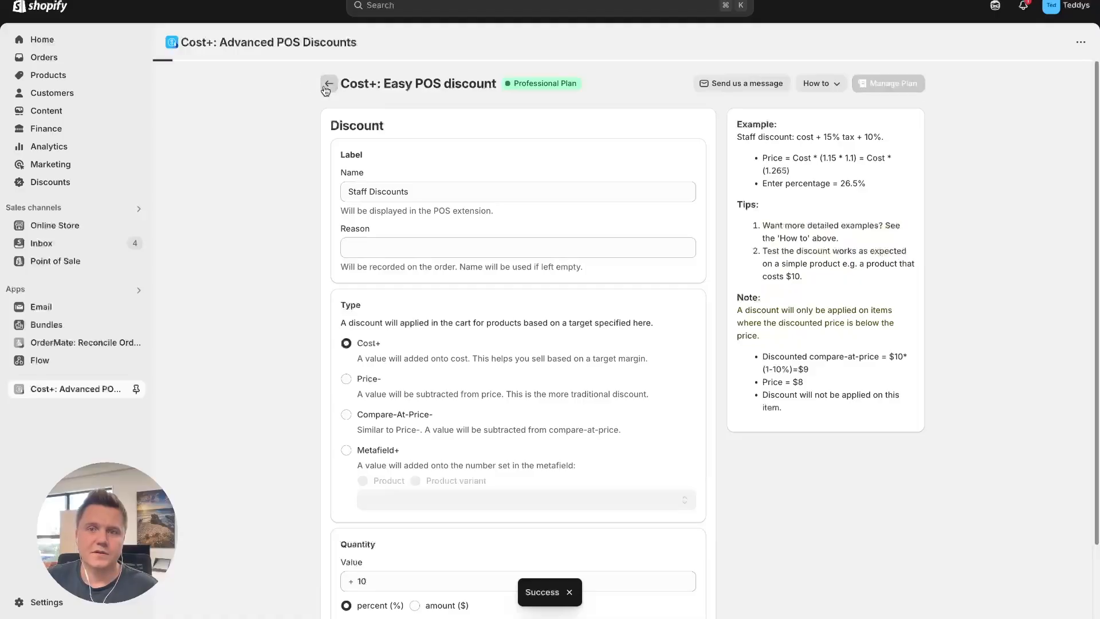
pyautogui.click(329, 84)
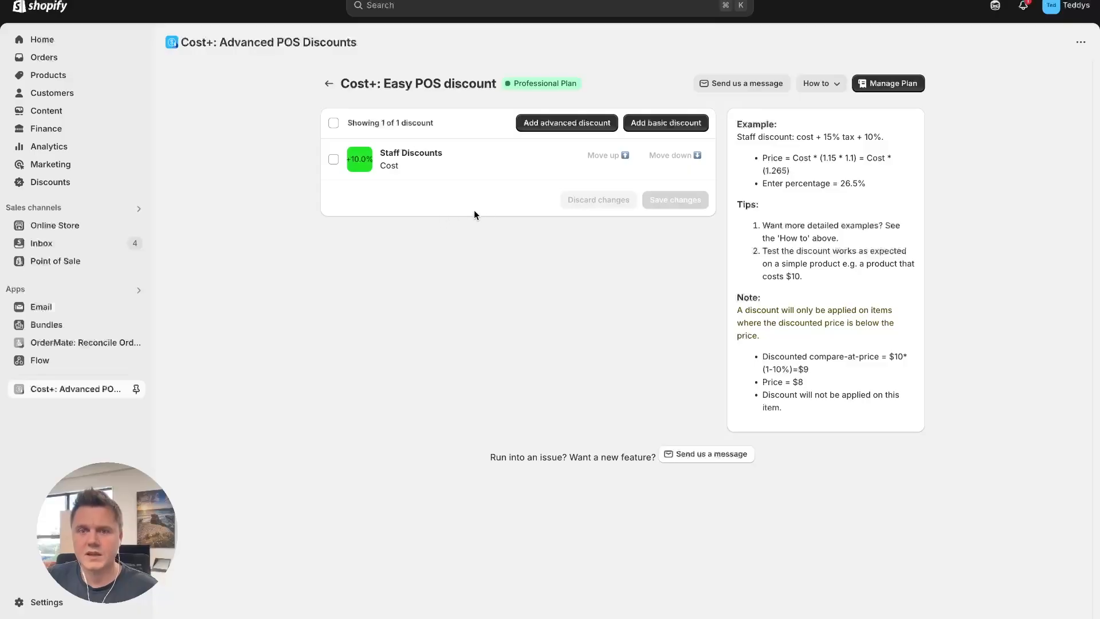
# Add an advanced discount and name it "VIP Customers"
pyautogui.click(557, 125)
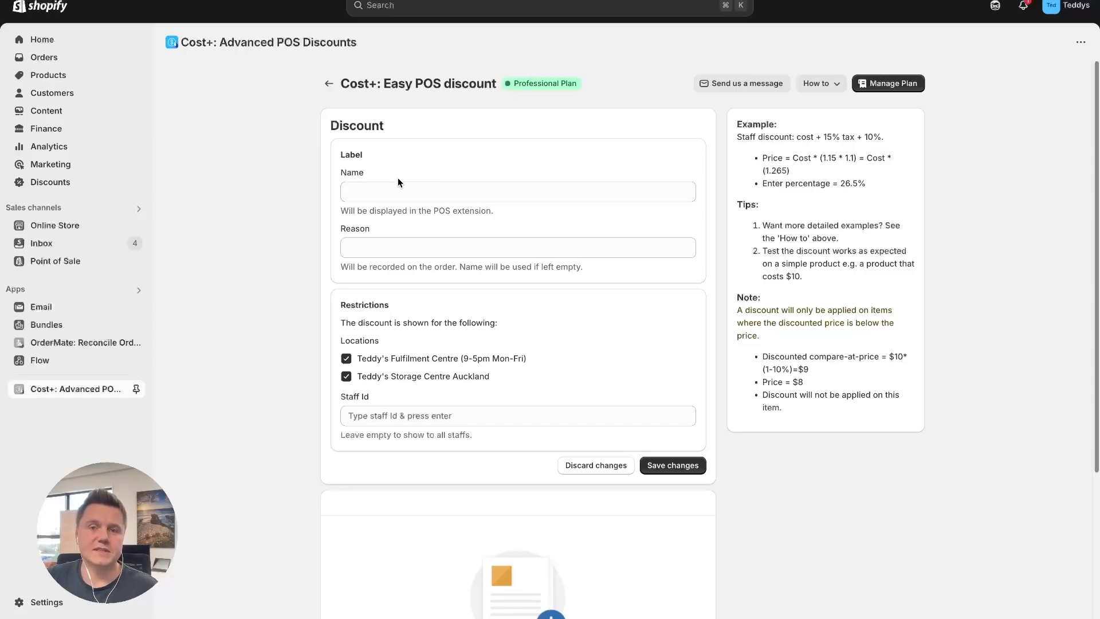
pyautogui.click(383, 189)
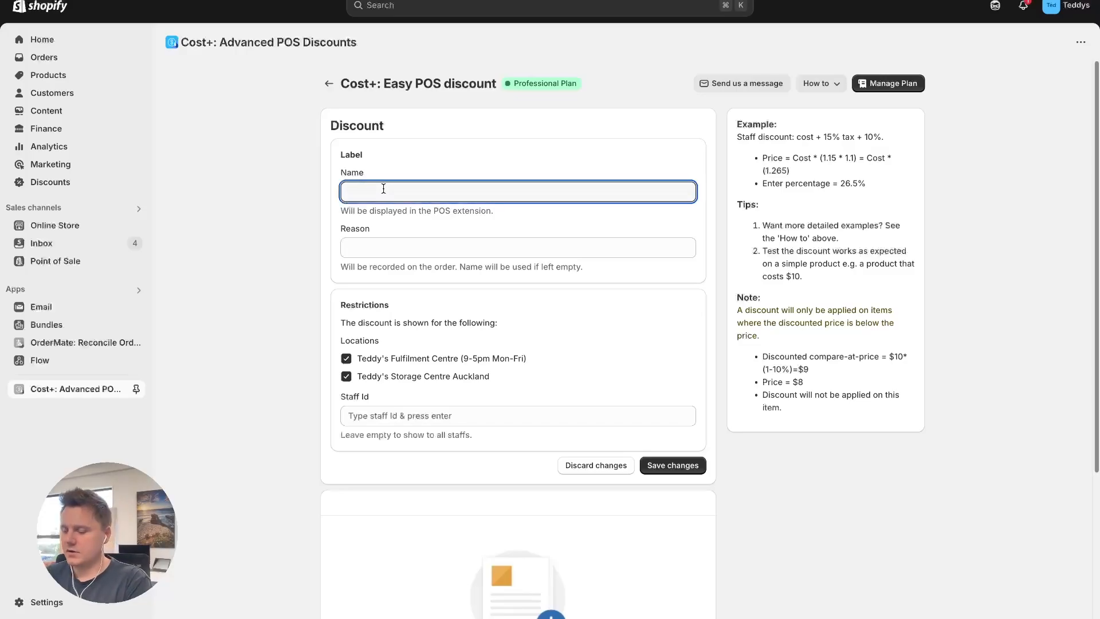
pyautogui.write('VIP Customer')
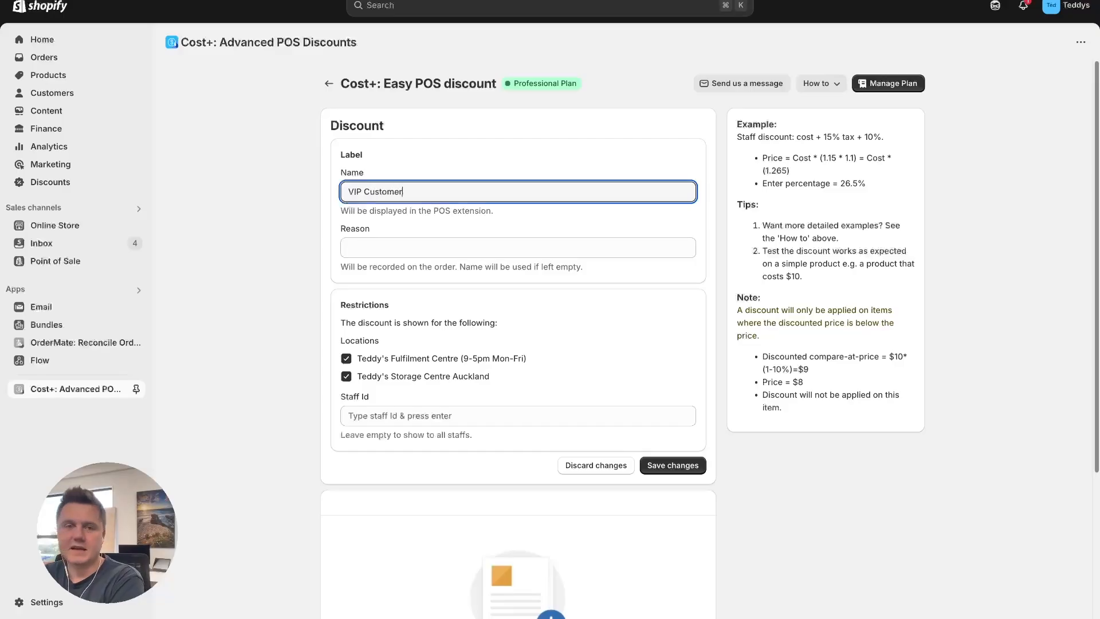
pyautogui.write('s')
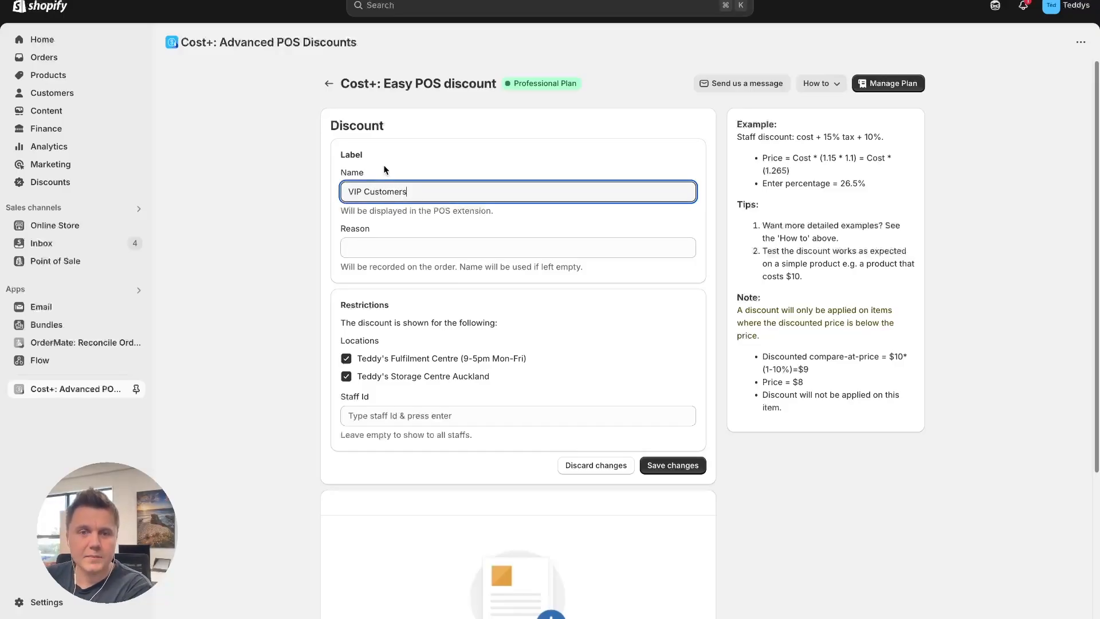
pyautogui.click(263, 267)
pyautogui.scroll(-3, 303, 336)
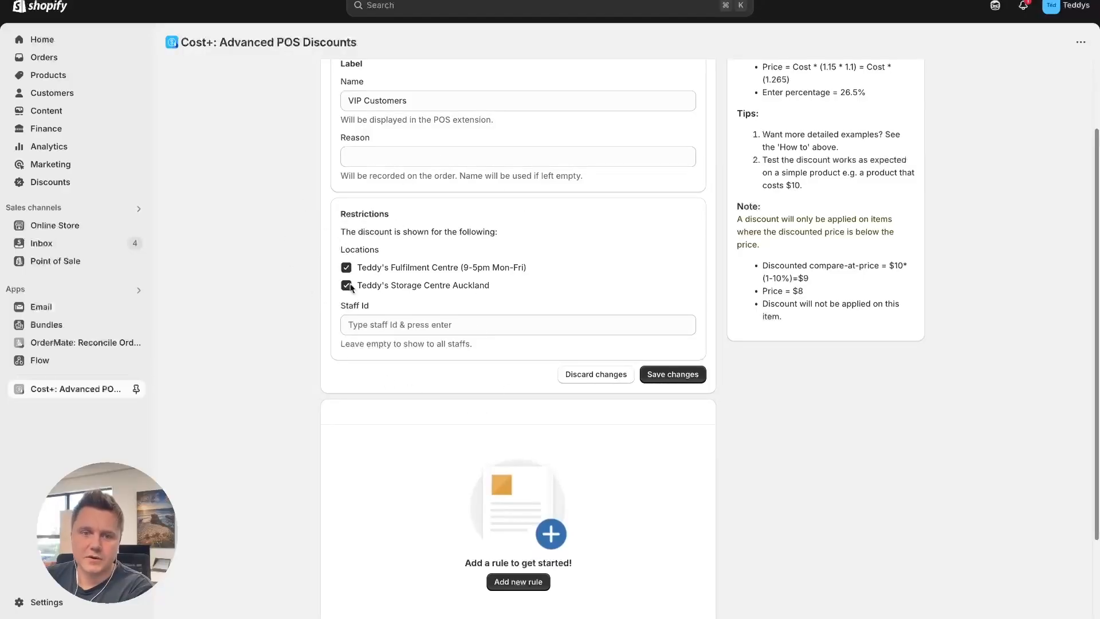
pyautogui.click(381, 326)
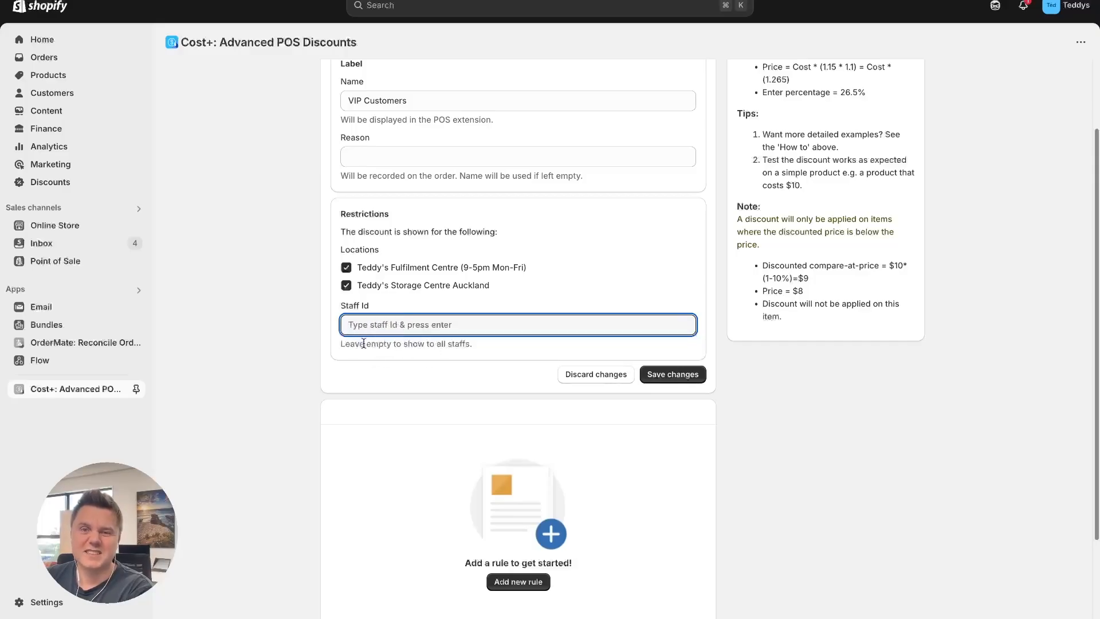
# Add a new rule to the VIP Customers discount and name it "Dog Treats"
pyautogui.scroll(-2, 429, 340)
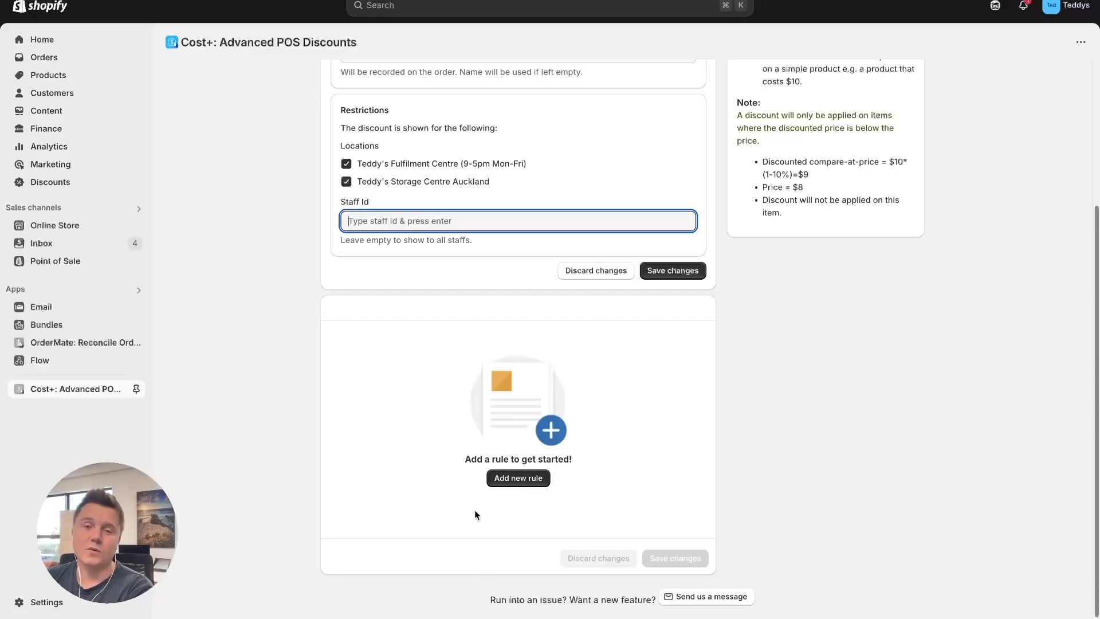
pyautogui.click(503, 479)
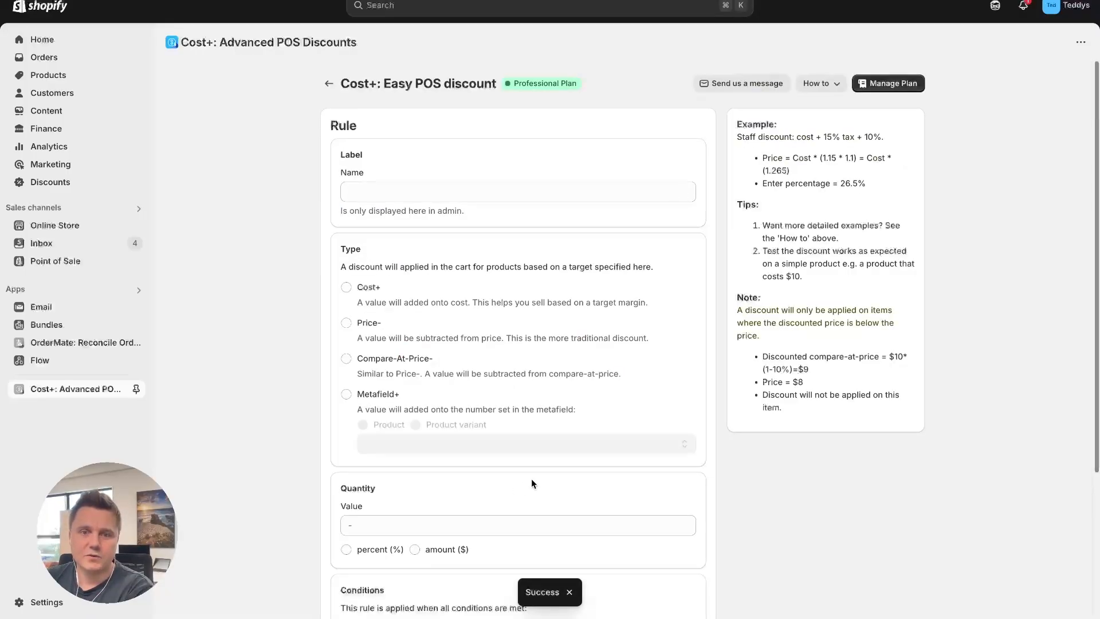
pyautogui.click(399, 191)
pyautogui.write('Dog Treats')
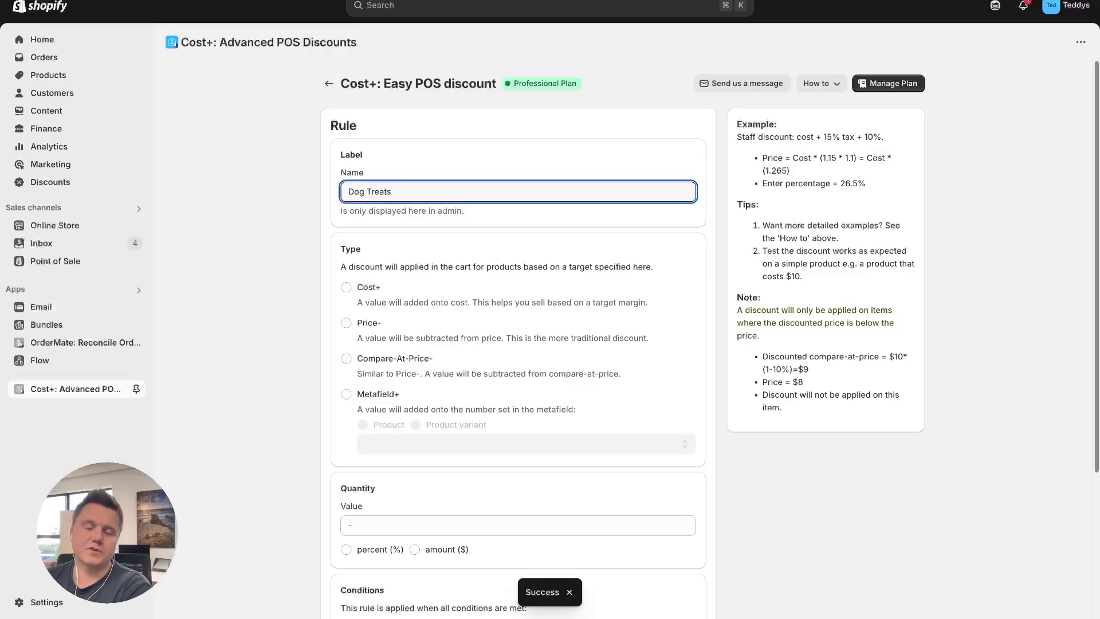
pyautogui.click(273, 245)
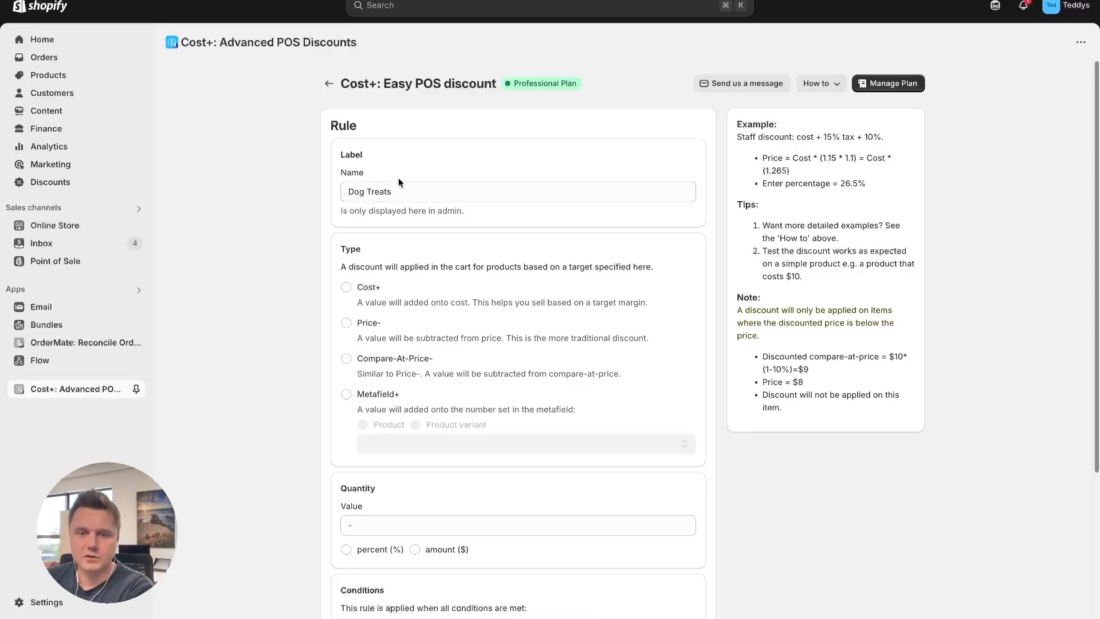
# Set the Dog Treats rule's type to Price- with a value of 20 percent
pyautogui.scroll(-1, 284, 281)
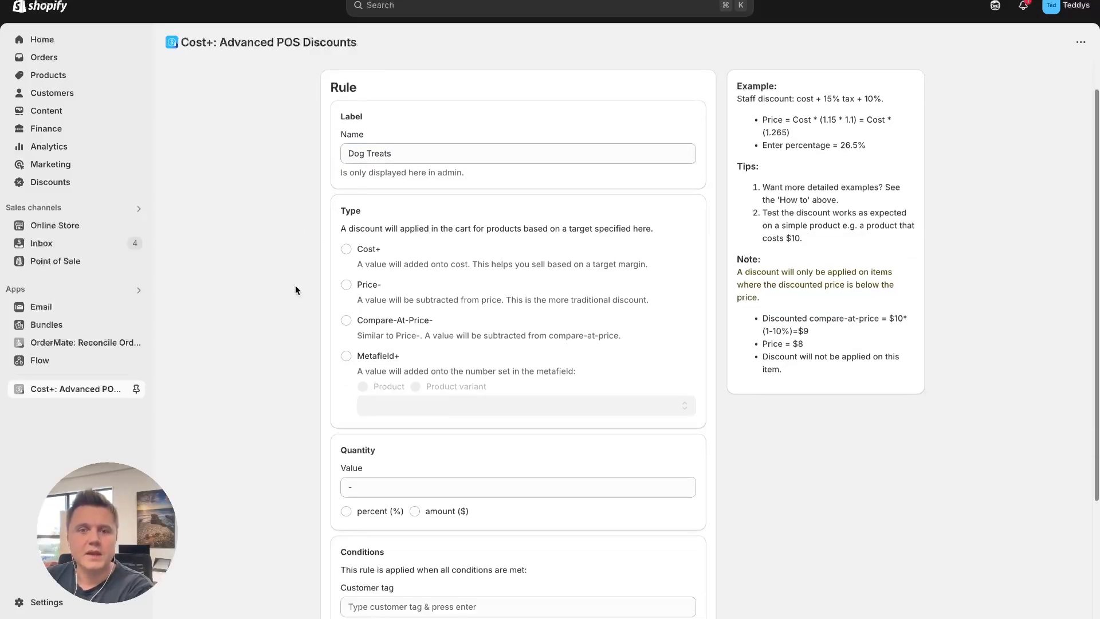
pyautogui.click(349, 285)
pyautogui.scroll(-2, 334, 468)
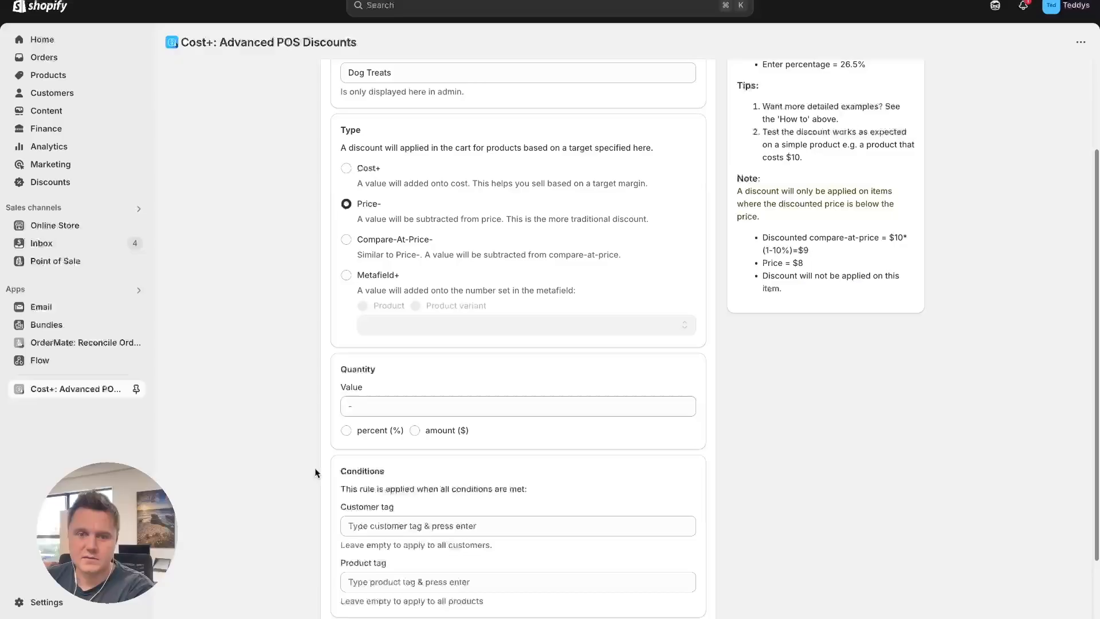
pyautogui.click(378, 406)
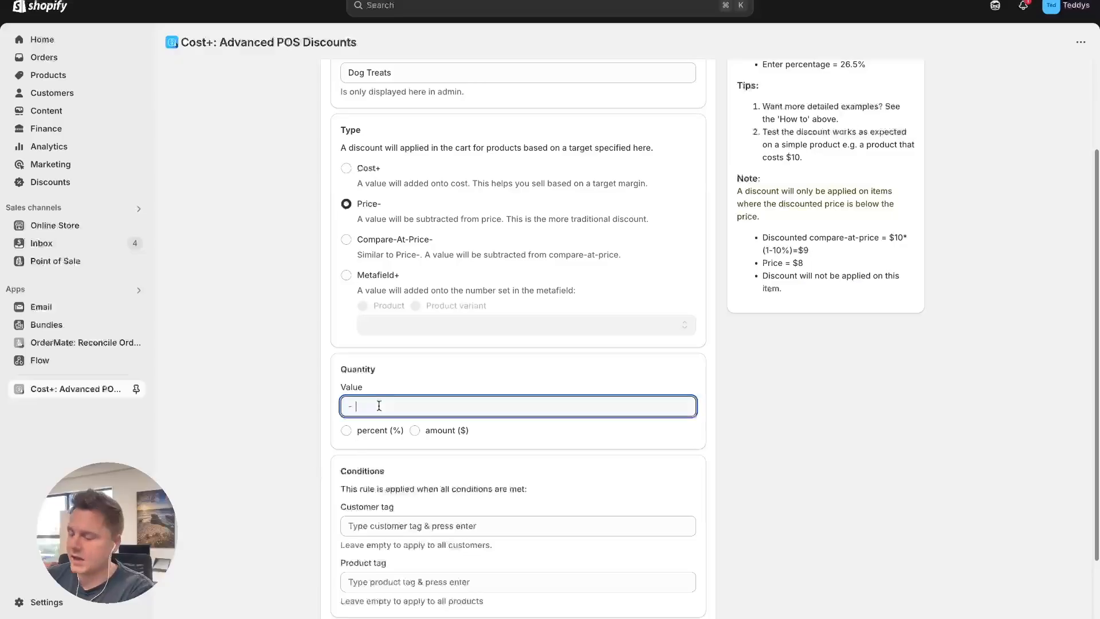
pyautogui.click(346, 430)
# Add the customer tag "VIP" to the rule's conditions
pyautogui.scroll(-2, 736, 479)
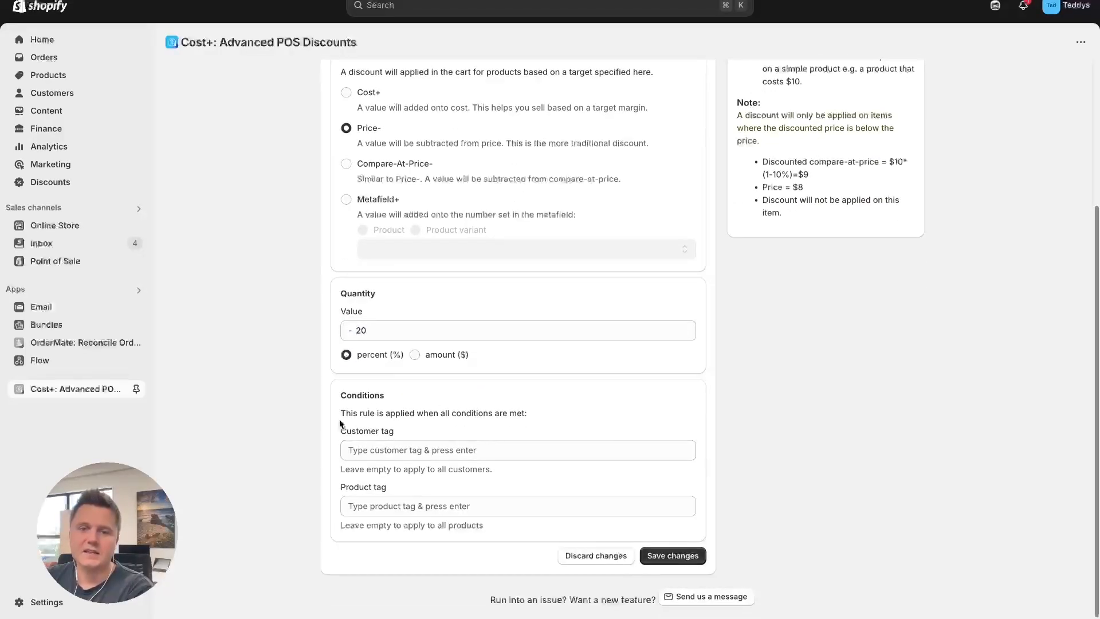
pyautogui.click(386, 449)
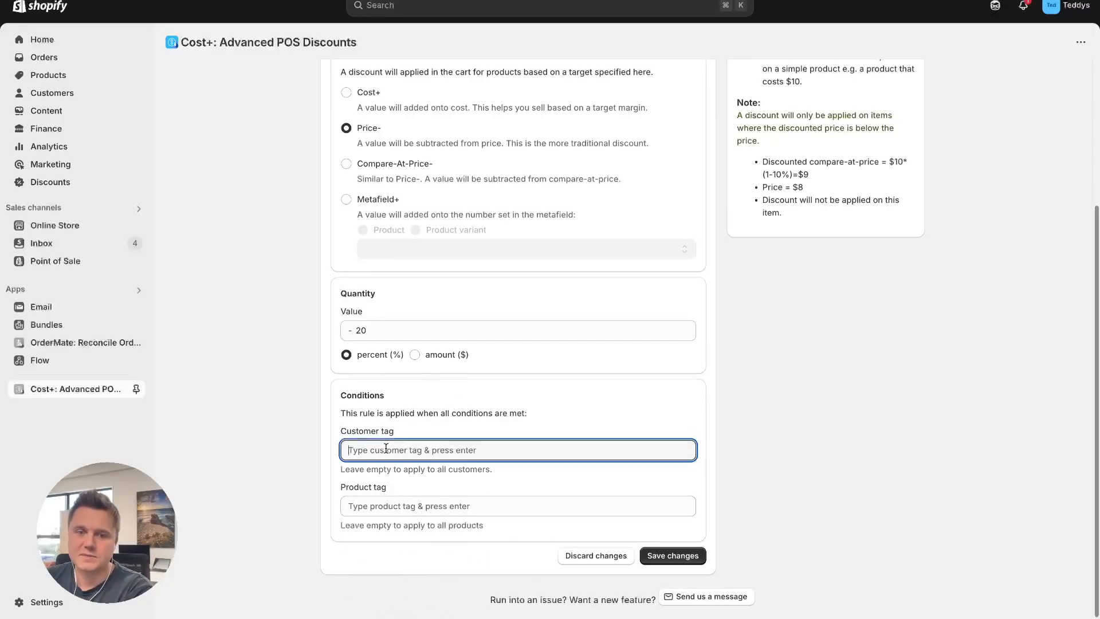
pyautogui.write('VIP')
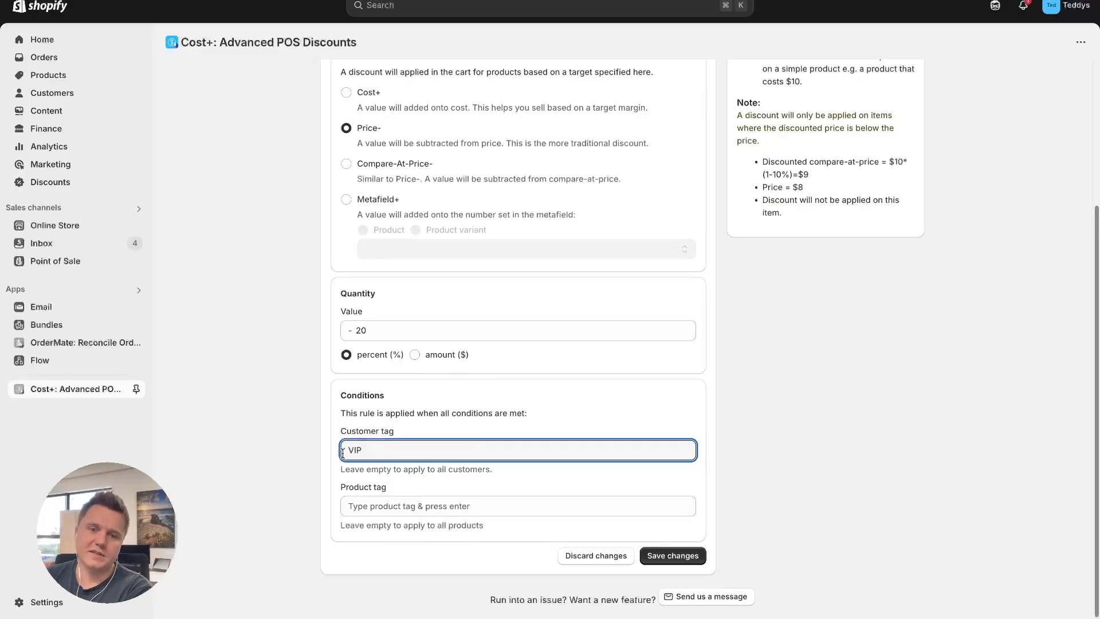
pyautogui.click(313, 454)
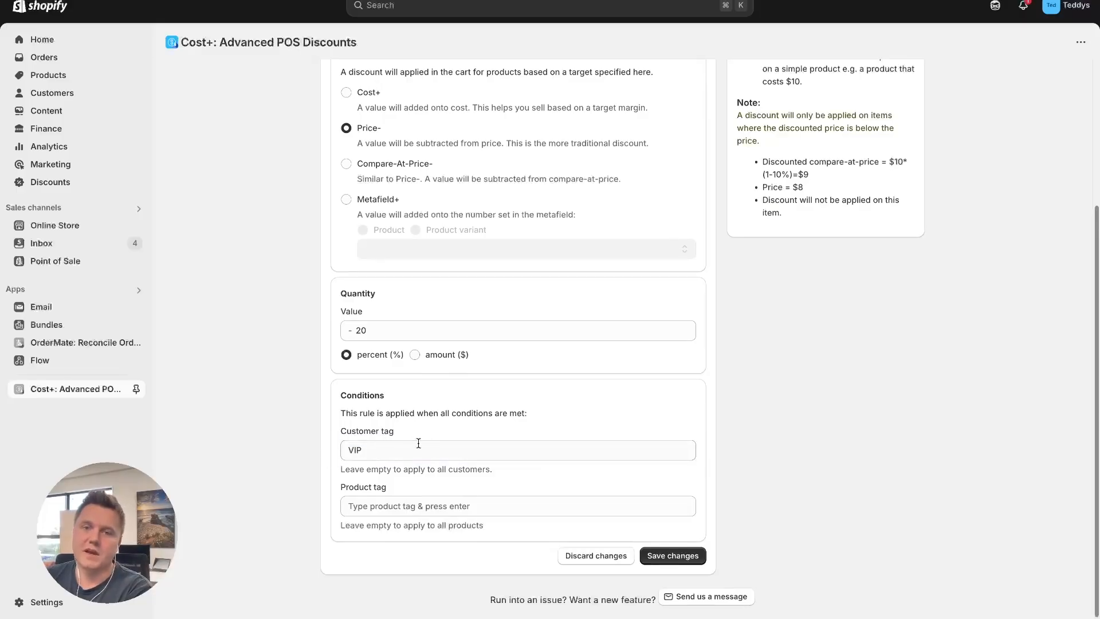
pyautogui.click(380, 447)
pyautogui.press('Return')
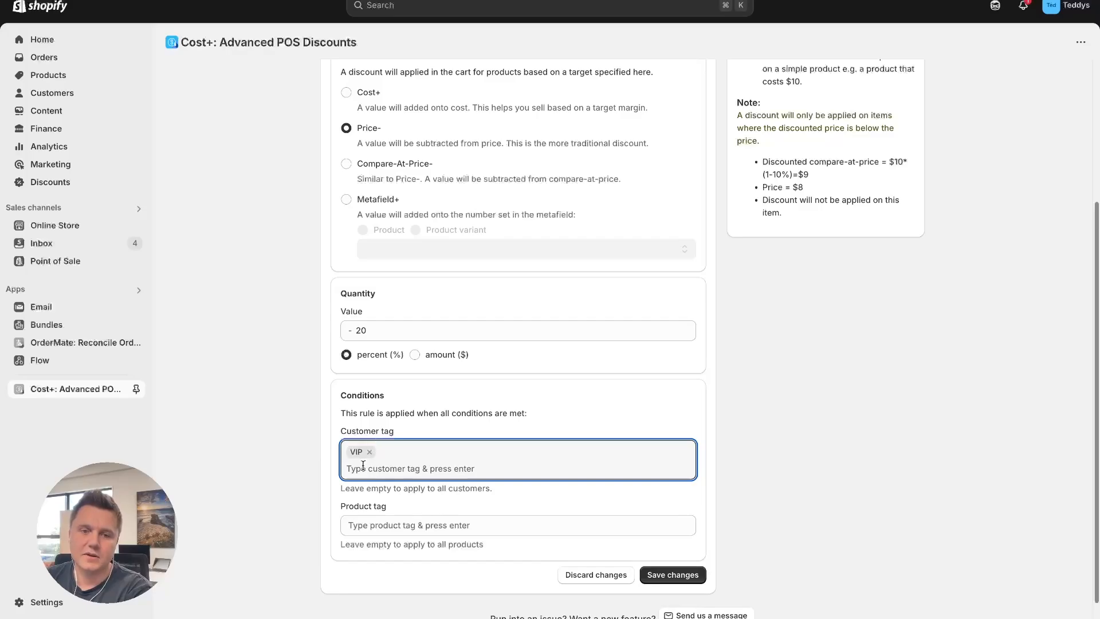
# Add the product tag "Treats" to the Dog Treats rule's conditions and save the rule
pyautogui.scroll(-1, 511, 477)
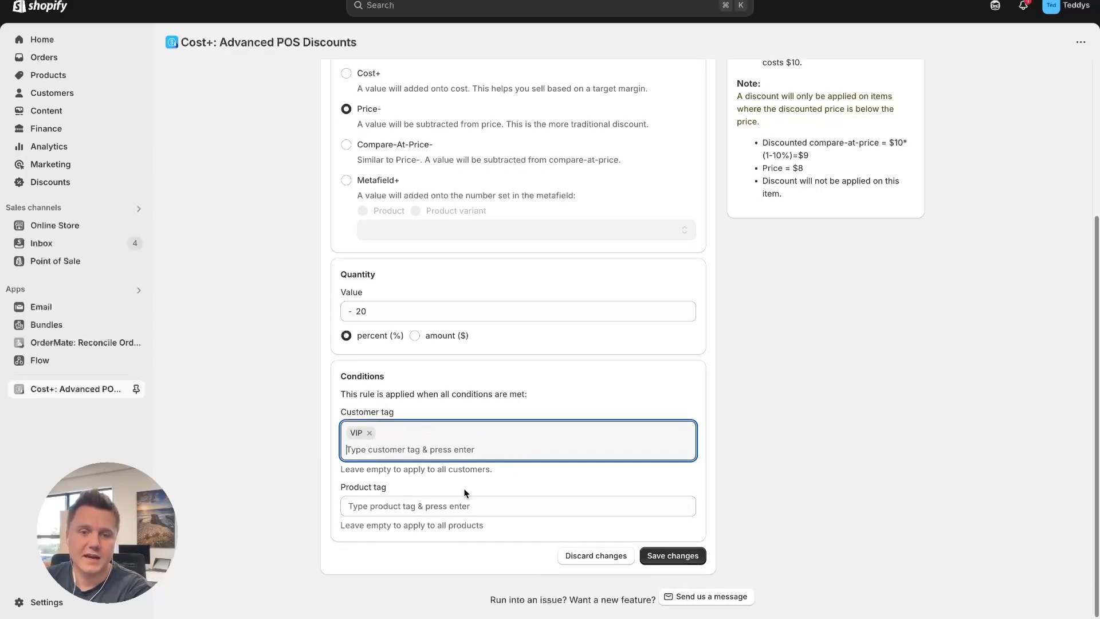
pyautogui.click(404, 507)
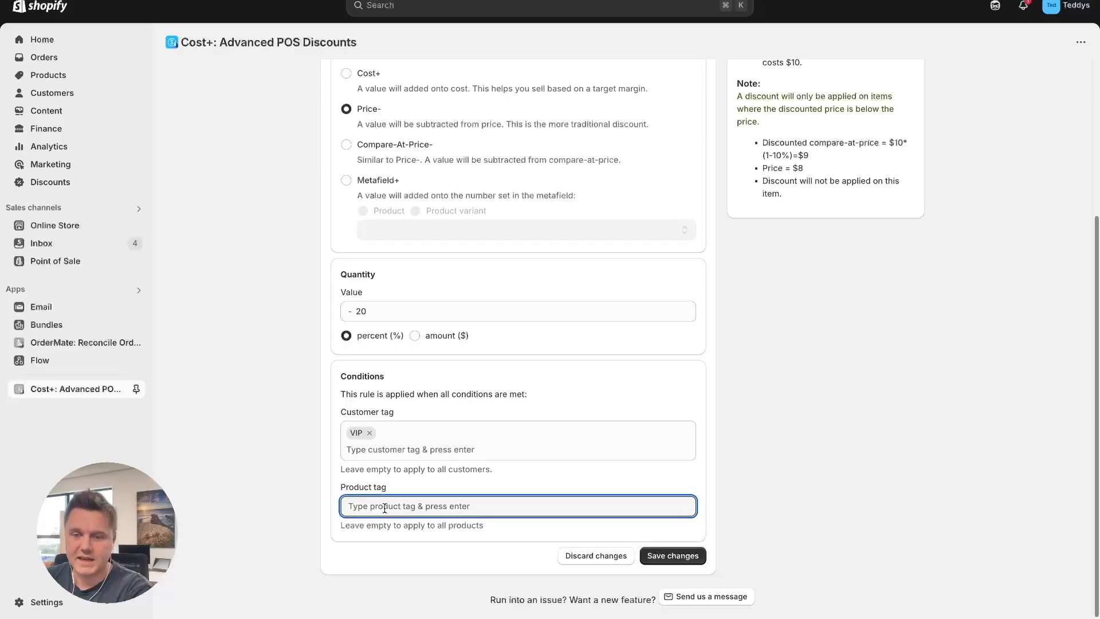
pyautogui.write('Yre')
pyautogui.press('BackSpace')
pyautogui.press('BackSpace')
pyautogui.press('BackSpace')
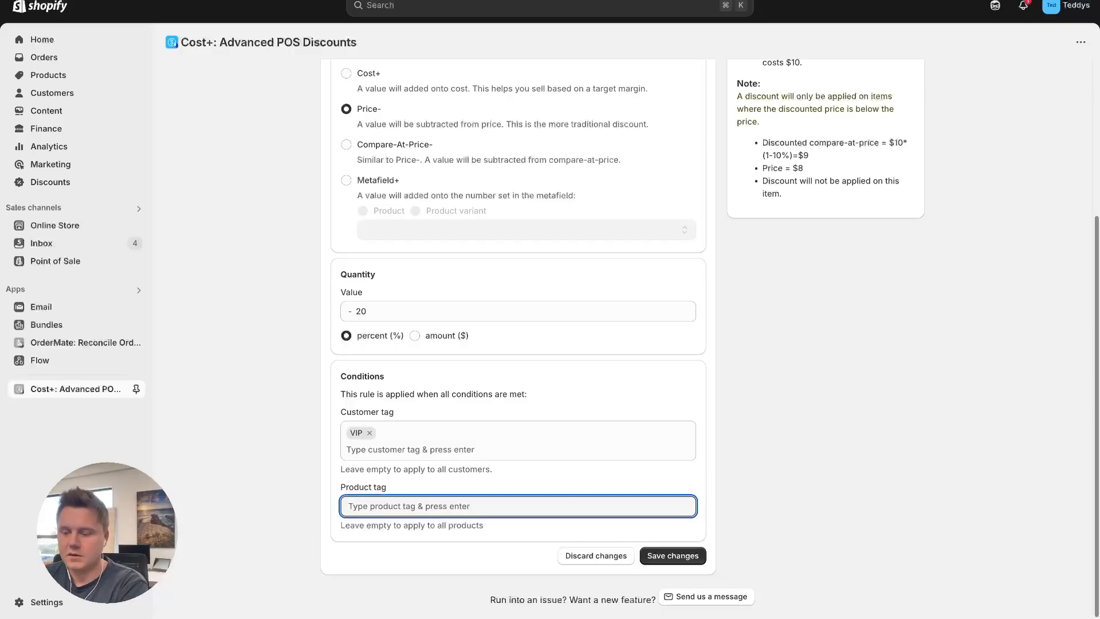
pyautogui.write('Treats')
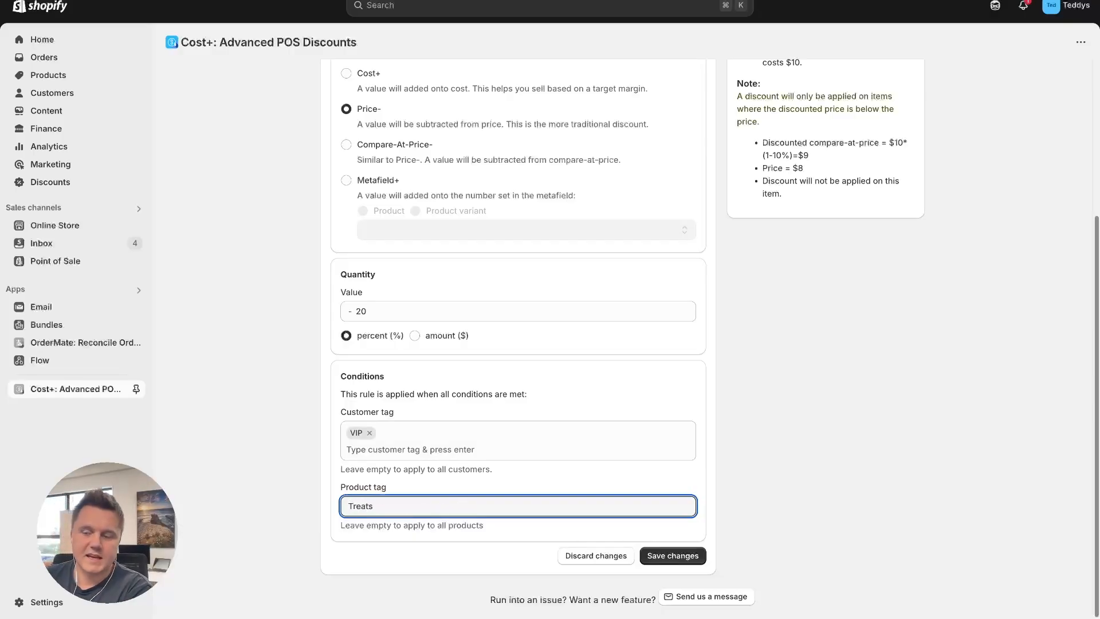
pyautogui.press('Return')
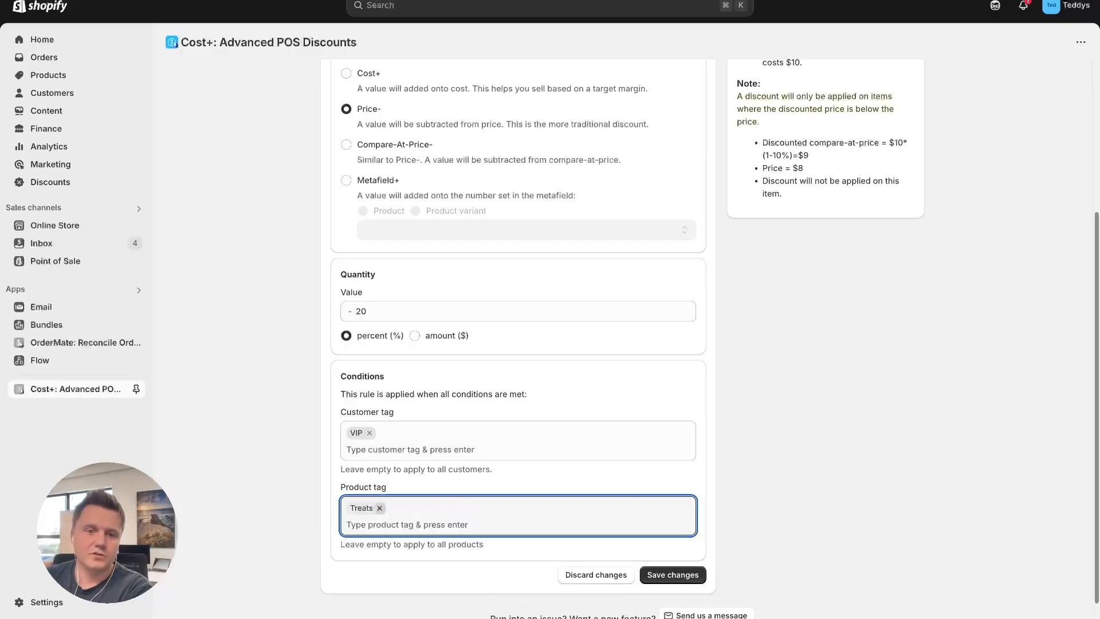
pyautogui.click(671, 575)
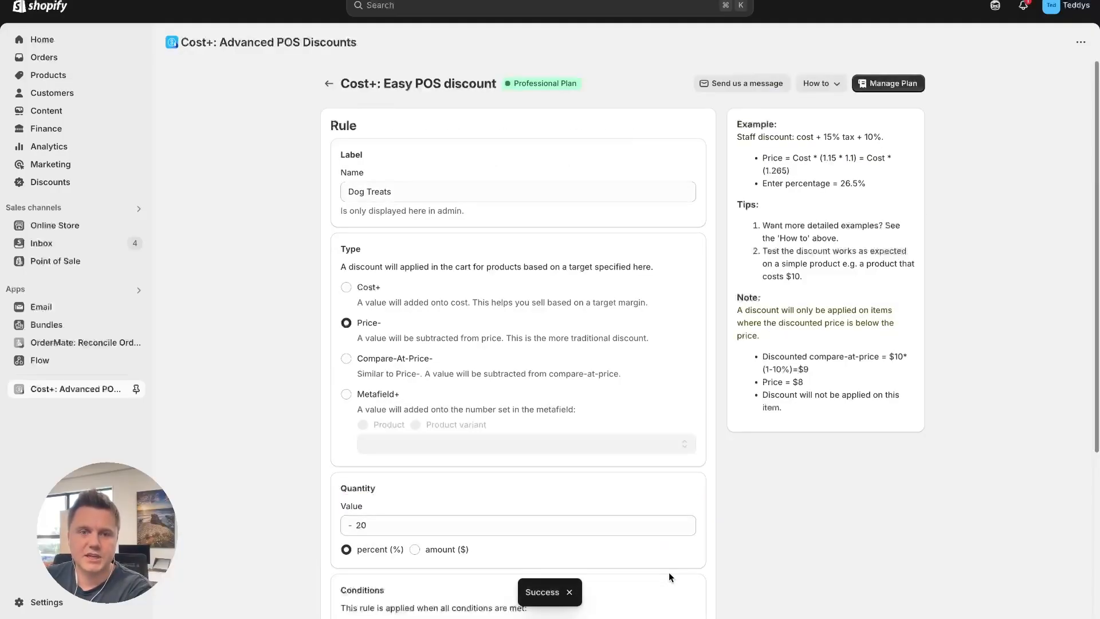
# Return to the parent discount, enter "VIP Customers" as its name and save it
pyautogui.scroll(-4, 770, 541)
pyautogui.scroll(3, 730, 541)
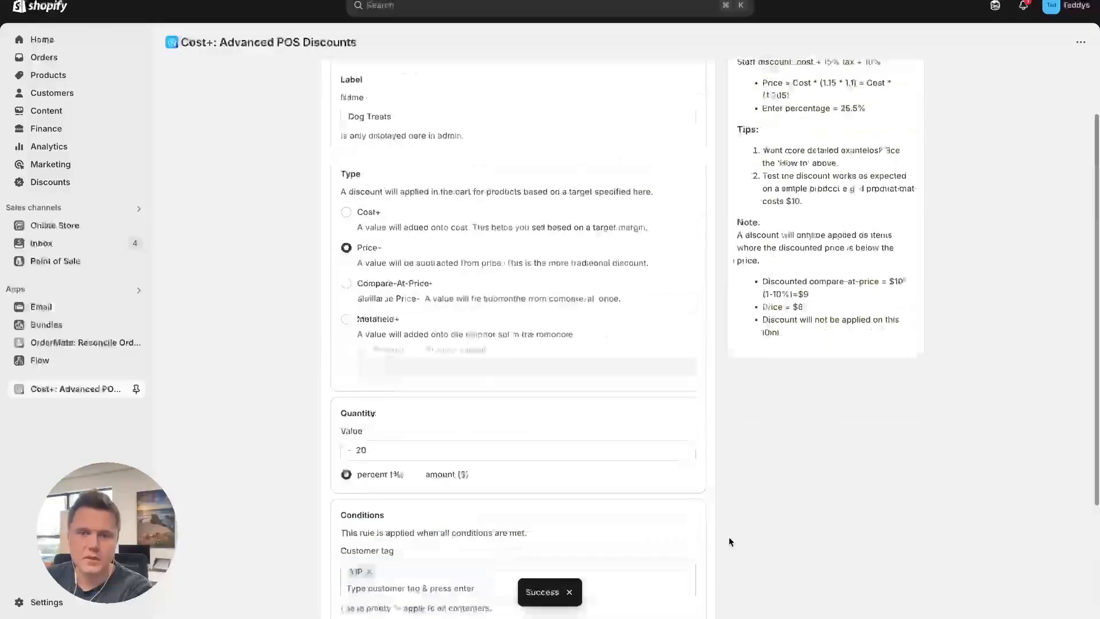
pyautogui.scroll(5, 730, 541)
pyautogui.click(329, 84)
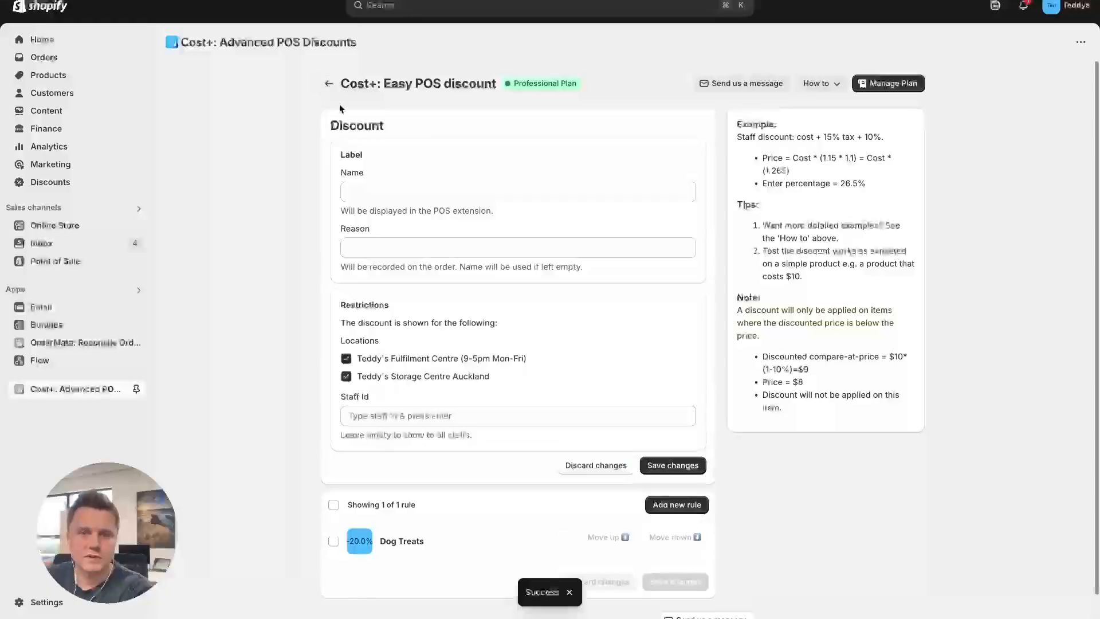
pyautogui.scroll(-1, 512, 386)
pyautogui.scroll(1, 511, 385)
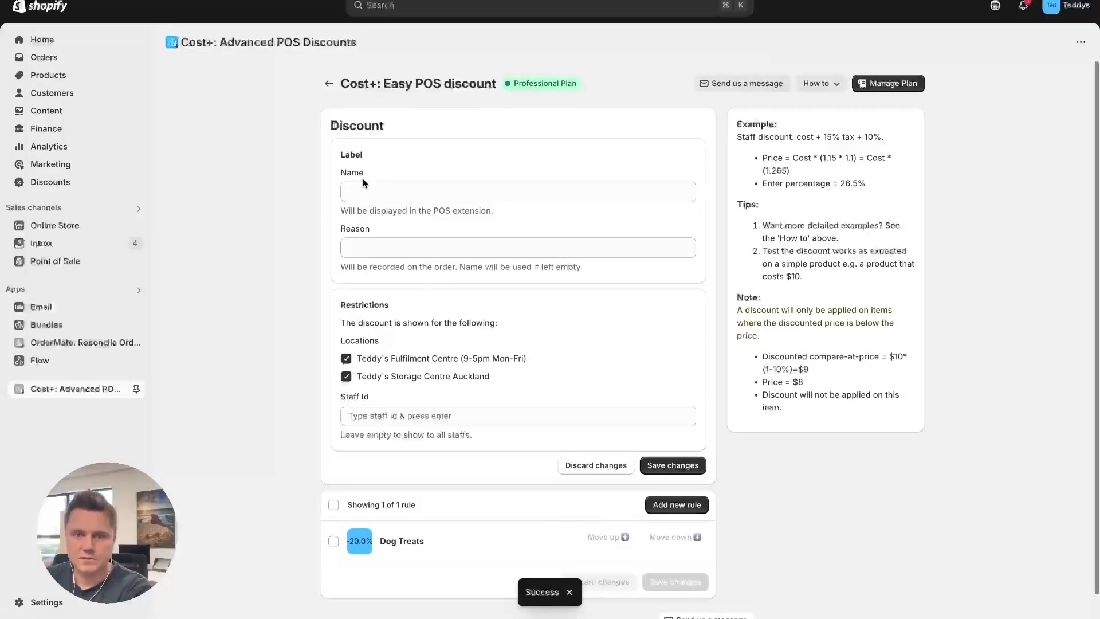
pyautogui.click(373, 193)
pyautogui.write('Vi')
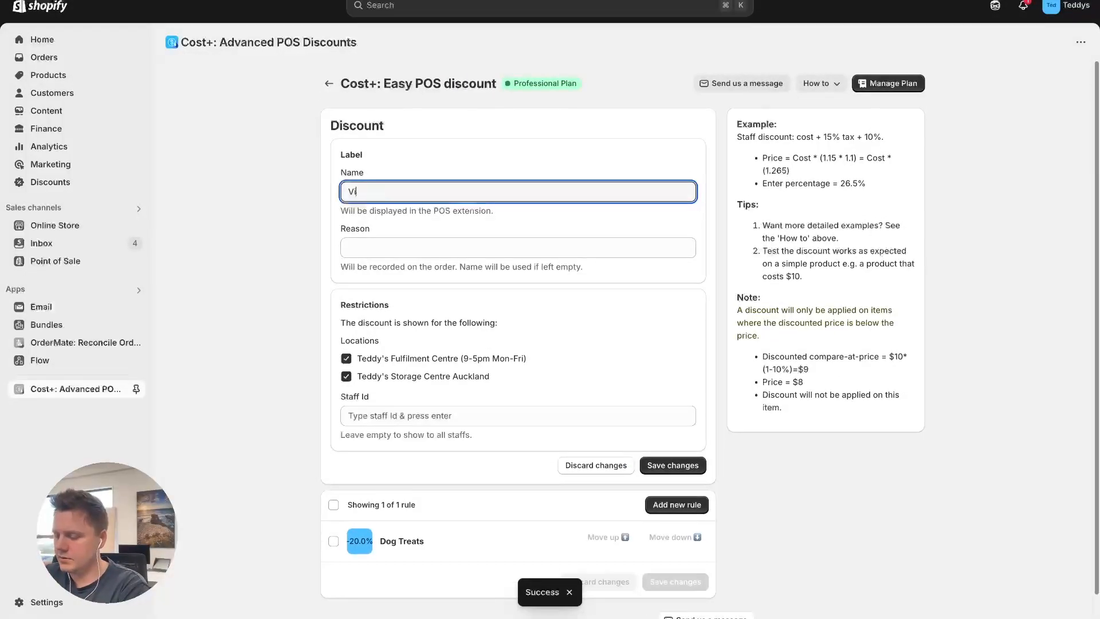
pyautogui.write('P Customer')
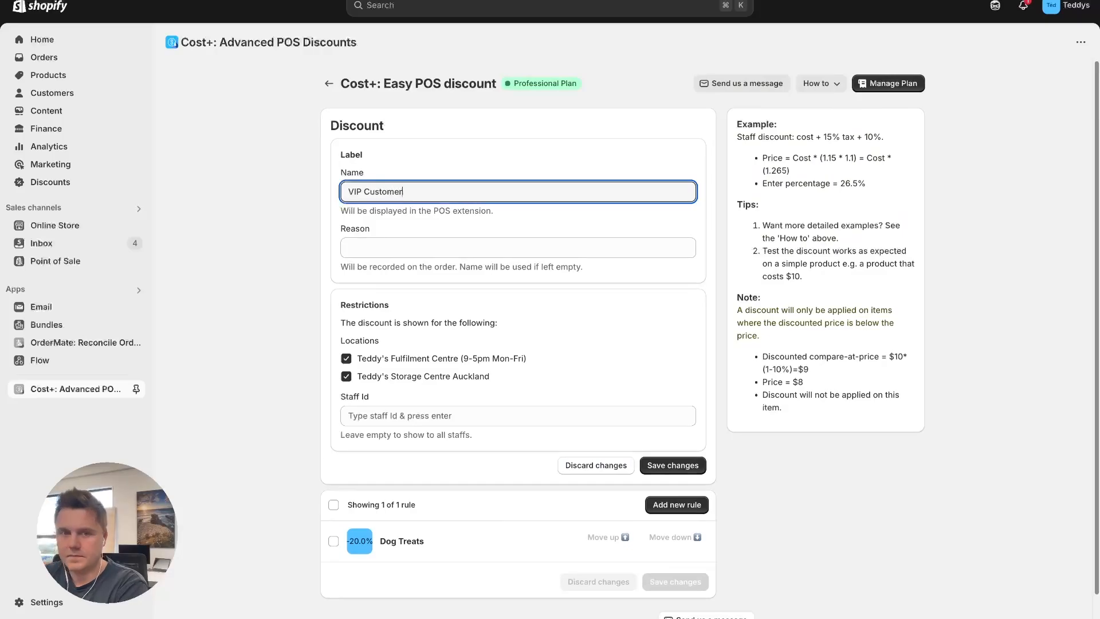
pyautogui.write('s')
pyautogui.click(687, 468)
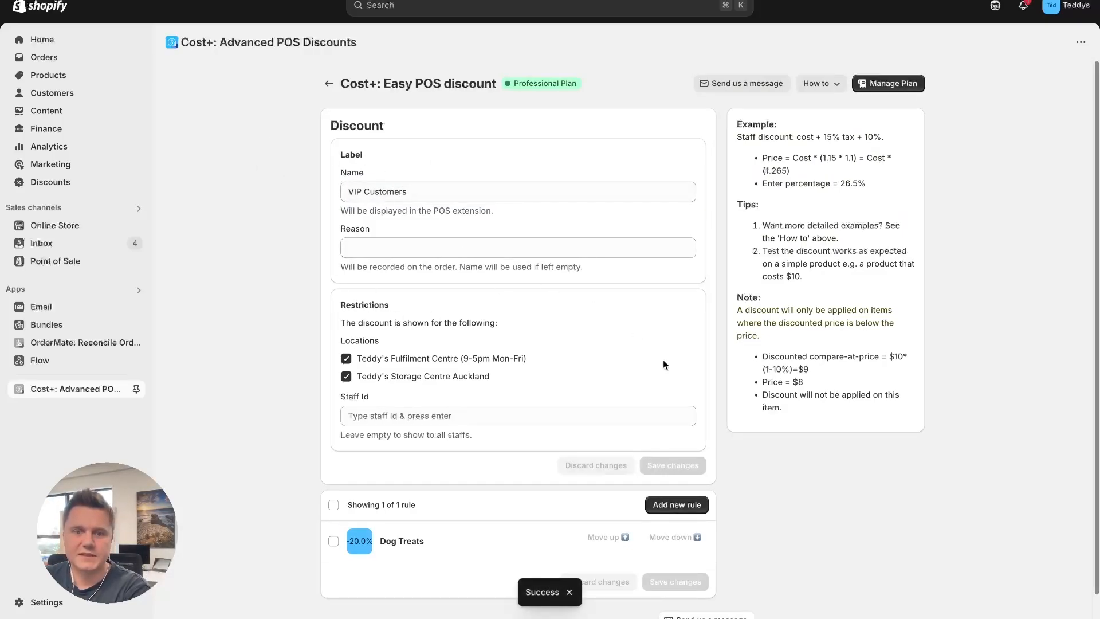
# Add another rule to the VIP Customers discount and name it "Default Discounts"
pyautogui.scroll(-1, 835, 477)
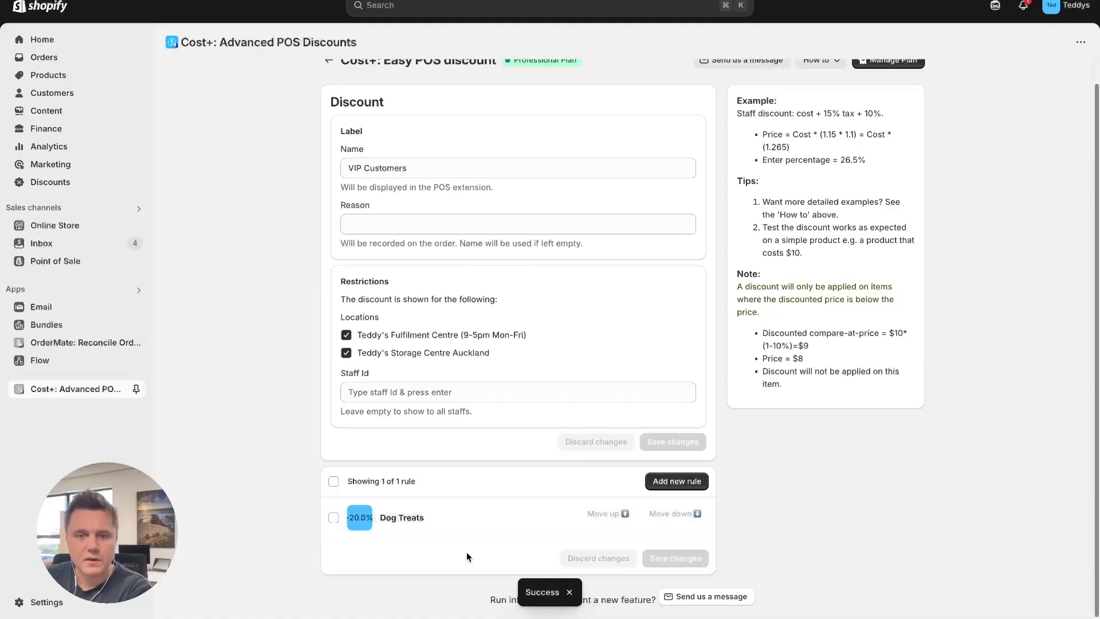
pyautogui.click(660, 483)
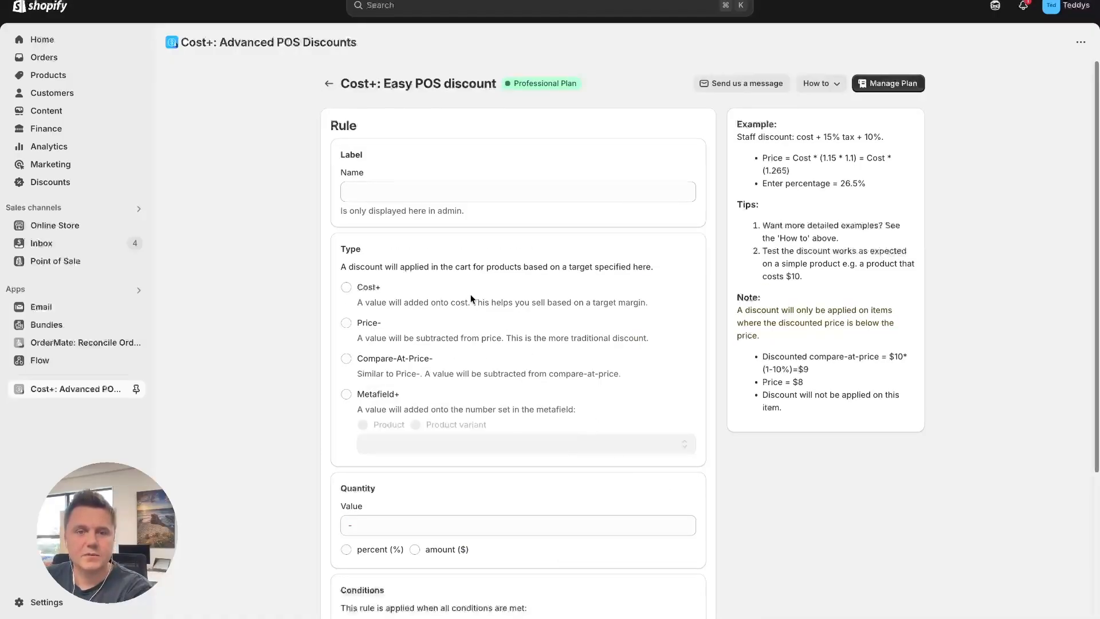
pyautogui.click(360, 188)
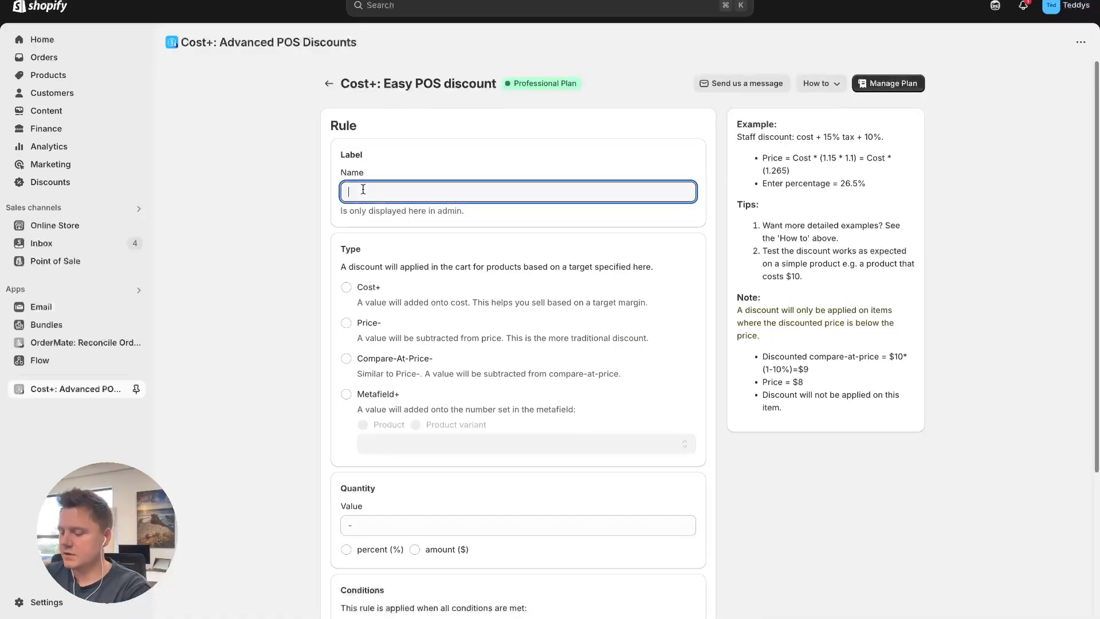
pyautogui.write('Default')
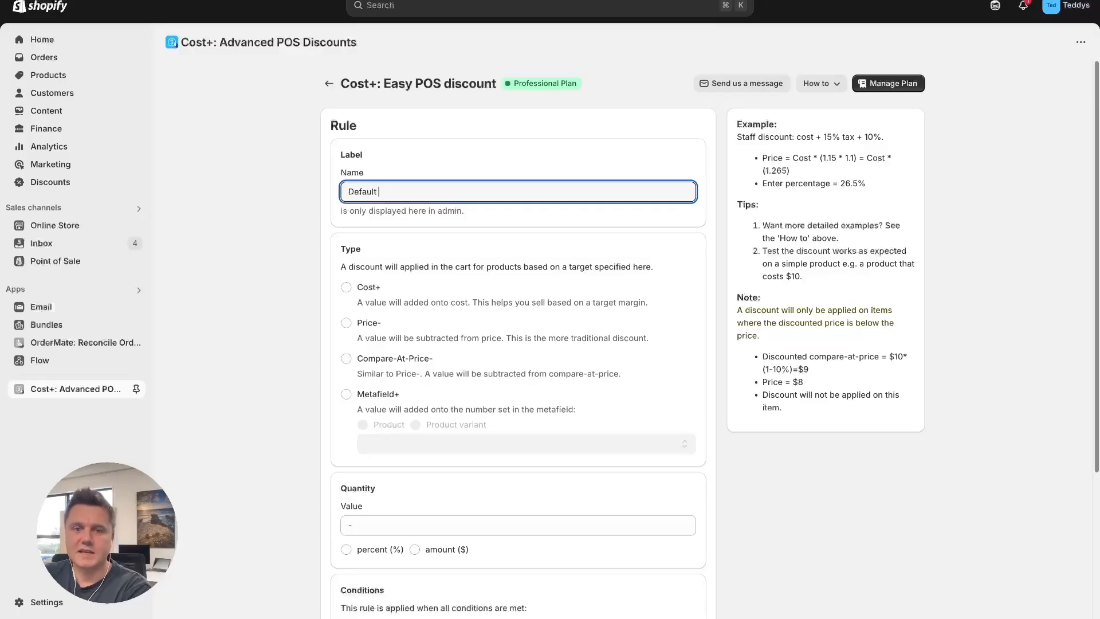
pyautogui.write(' Discounts')
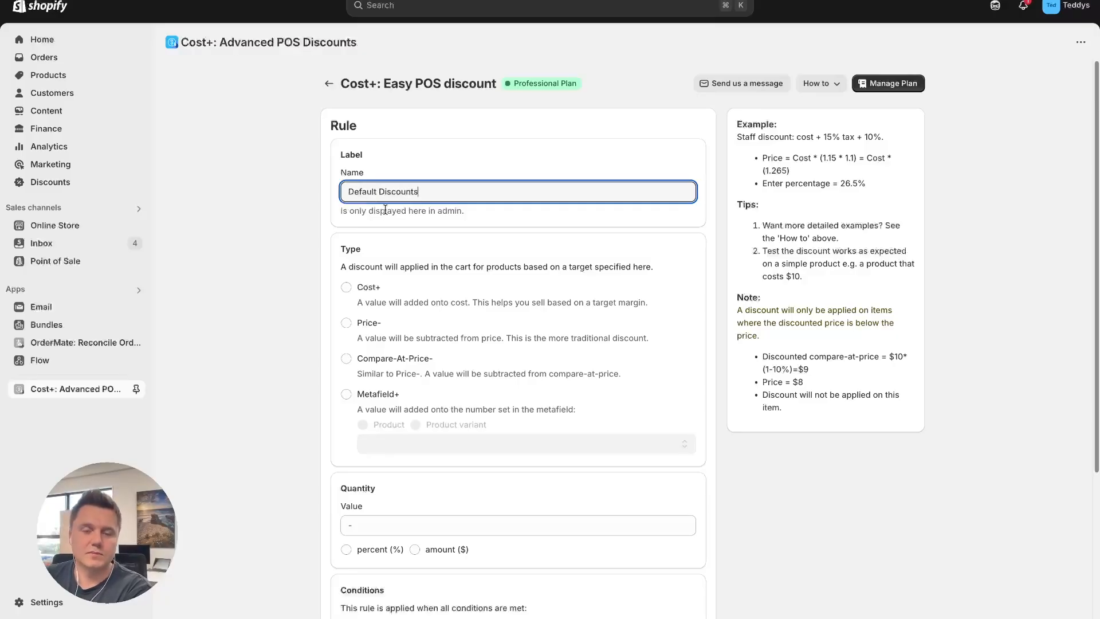
# Set the Default Discounts rule's type to Price- with a value of 10 percent
pyautogui.scroll(-2, 253, 362)
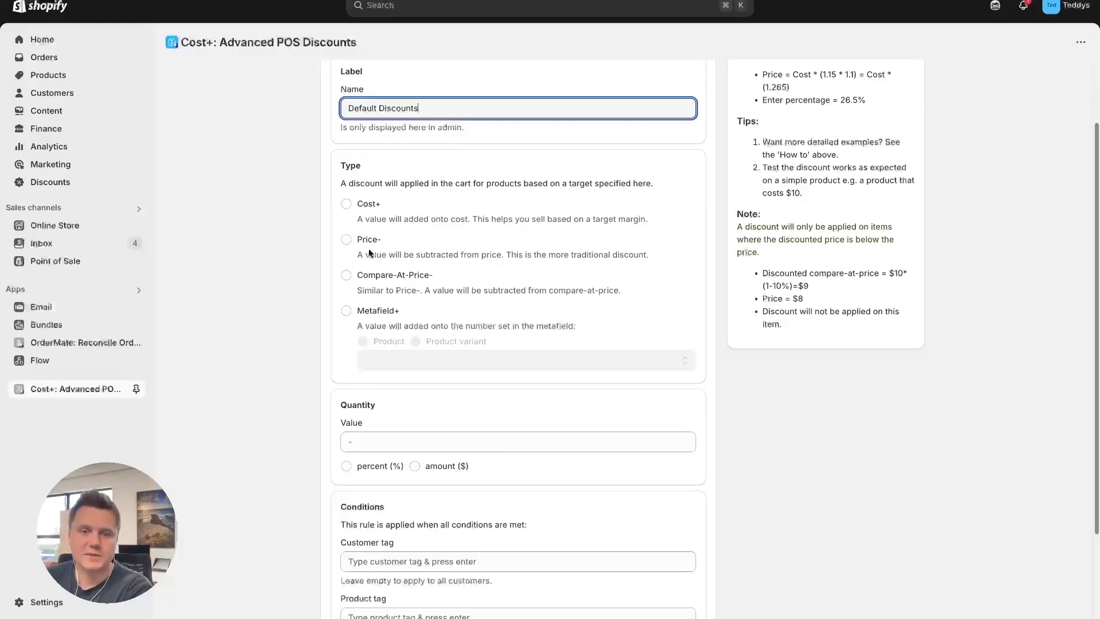
pyautogui.click(347, 239)
pyautogui.click(371, 445)
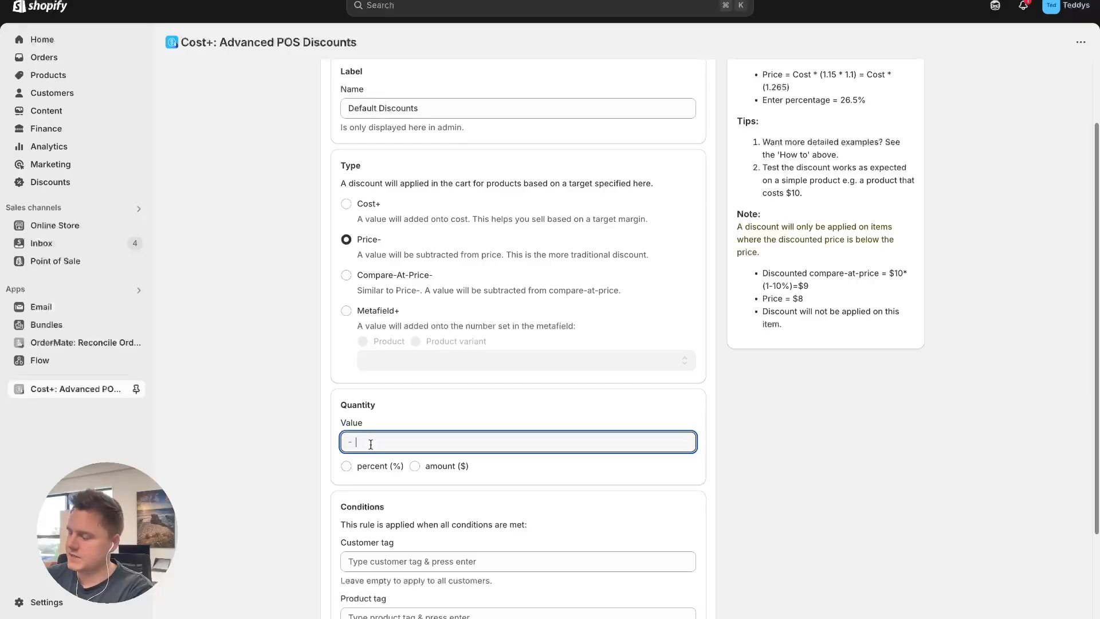
pyautogui.click(346, 467)
# Add the customer tag "VIP" to the Default Discounts rule, leave the product tag empty and save the rule
pyautogui.scroll(-3, 790, 525)
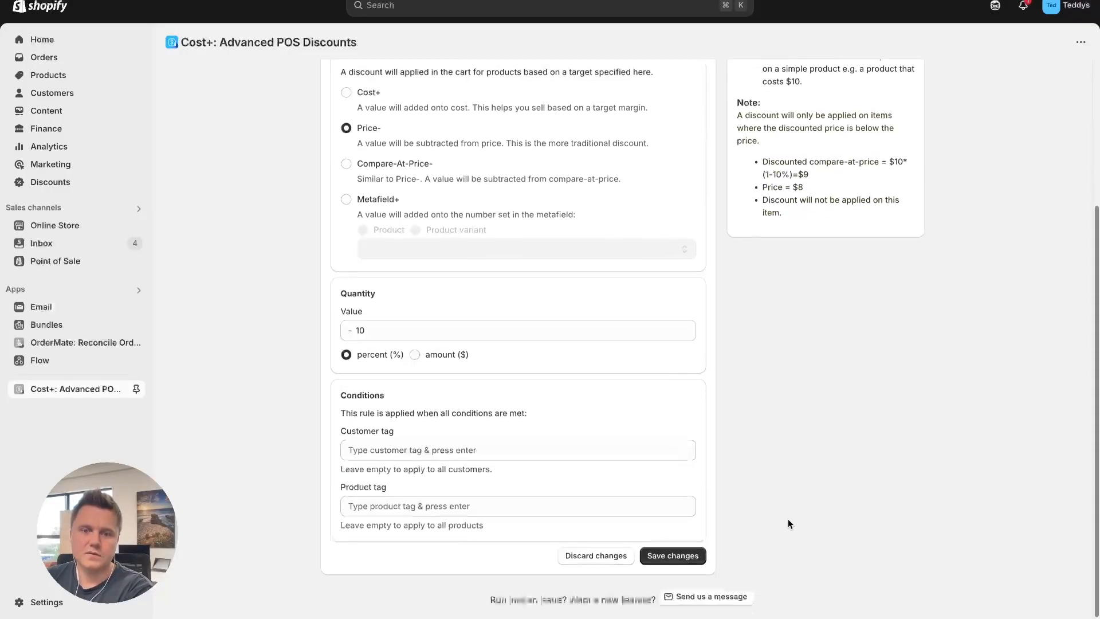
pyautogui.click(384, 456)
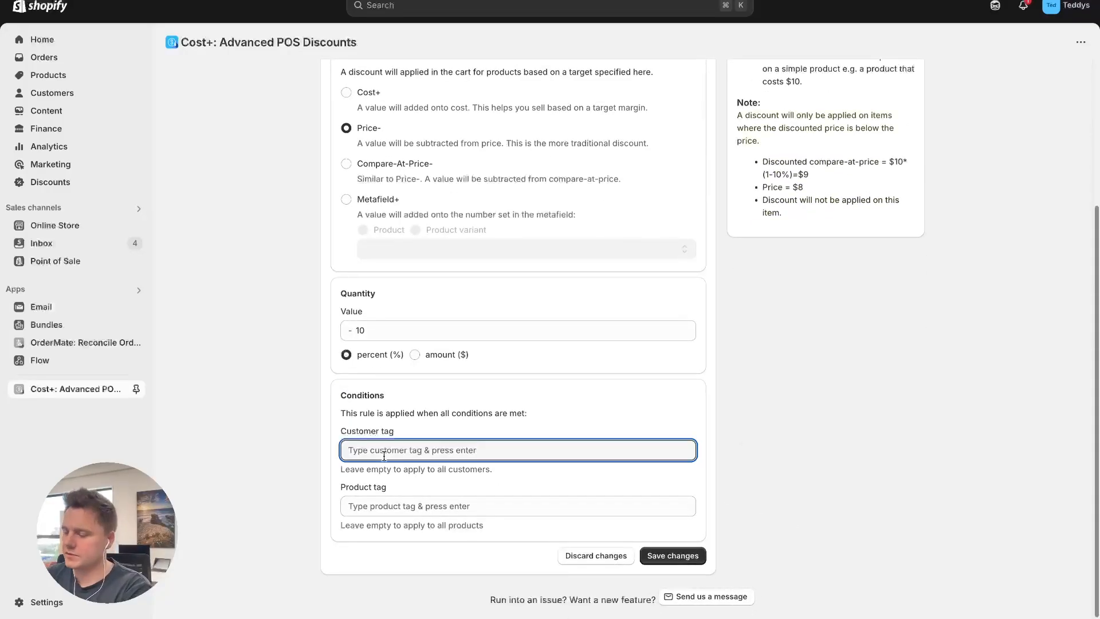
pyautogui.write('VIP')
pyautogui.press('Return')
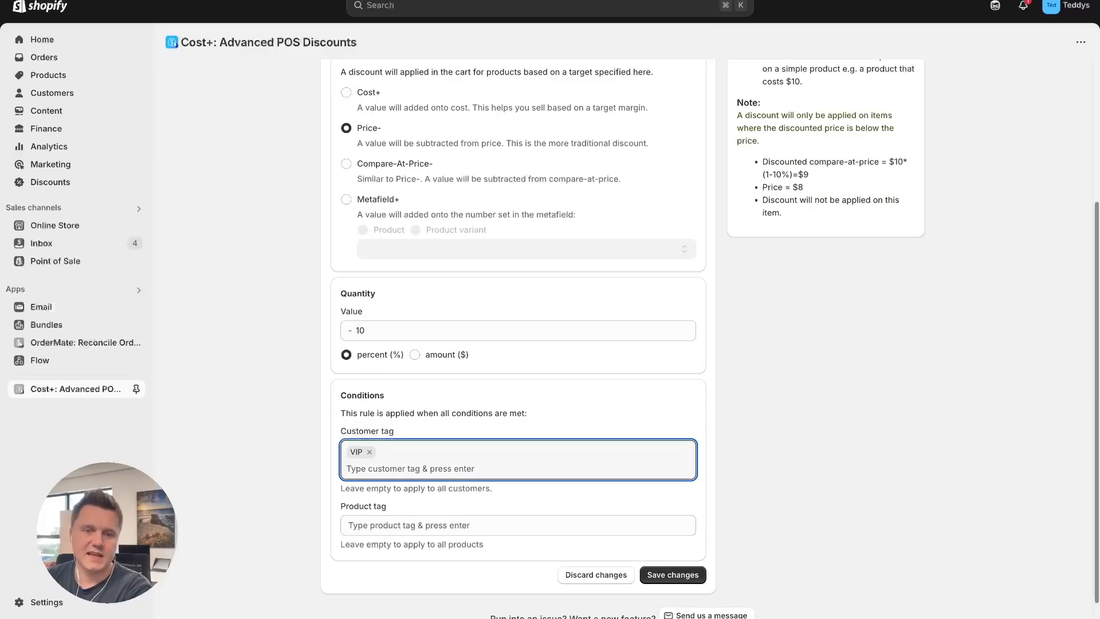
pyautogui.click(386, 522)
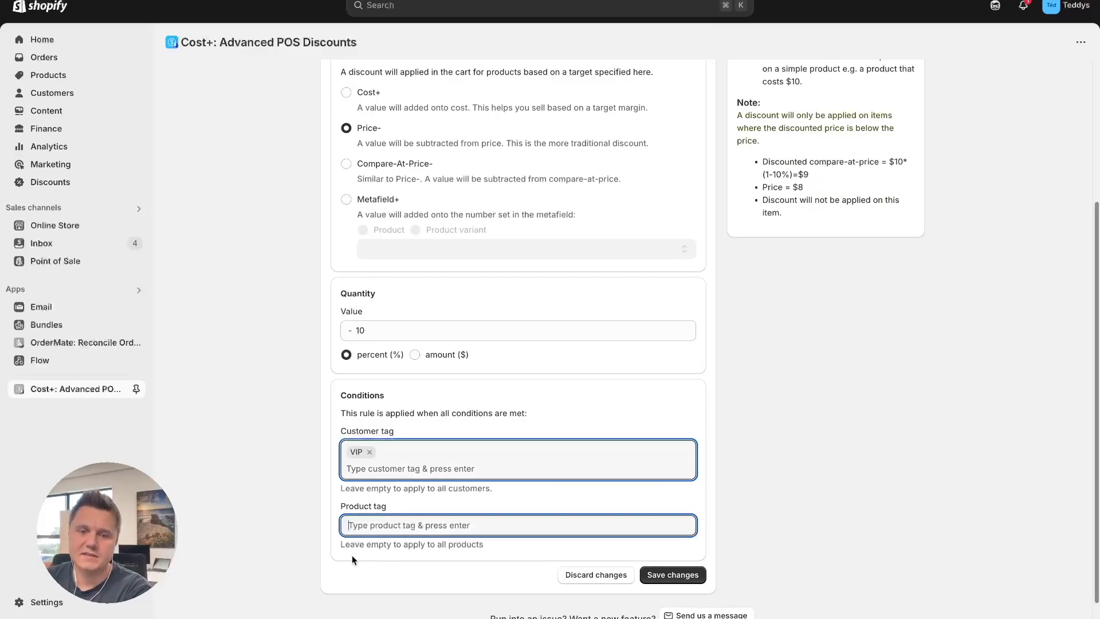
pyautogui.click(675, 576)
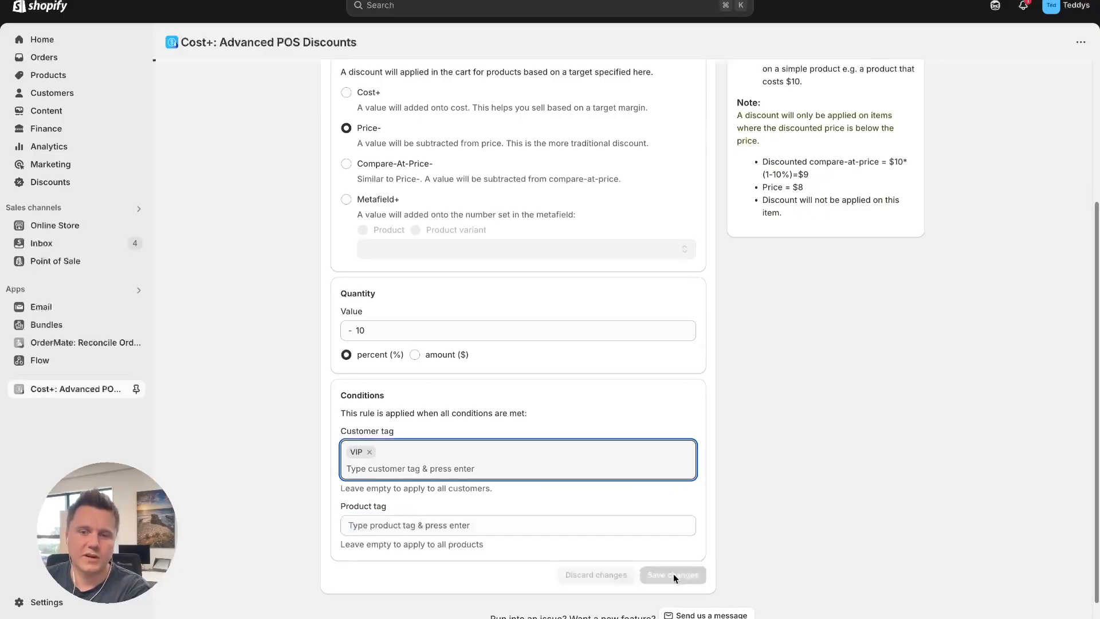
# Return to the VIP Customers discount, review the order of its rules and go back out of the discount
pyautogui.click(328, 83)
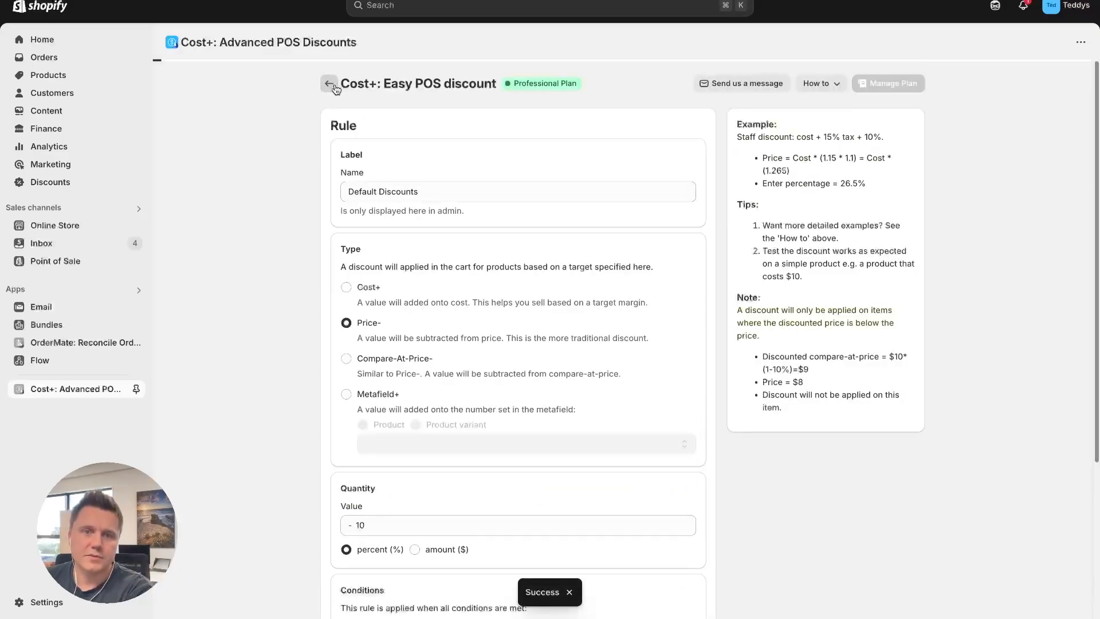
pyautogui.scroll(-1, 347, 498)
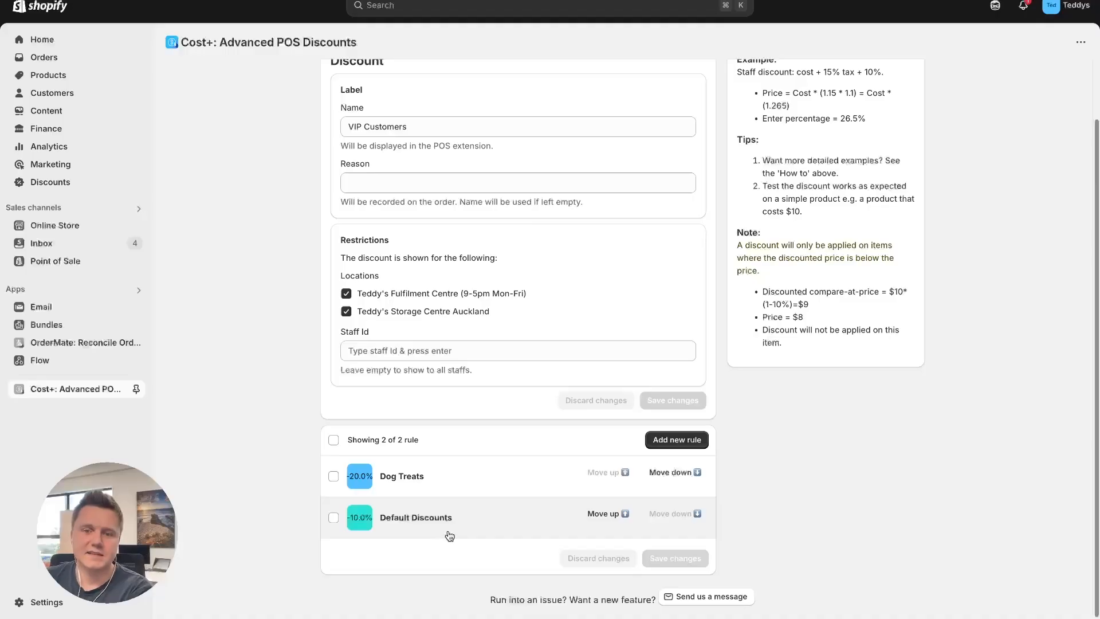
pyautogui.scroll(2, 438, 523)
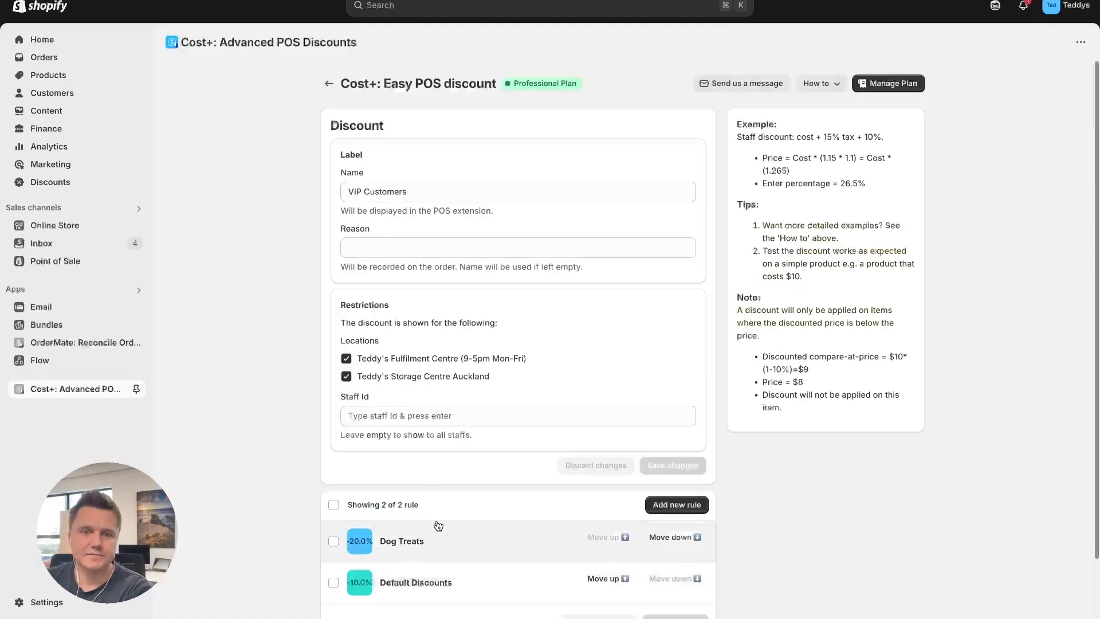
pyautogui.click(330, 87)
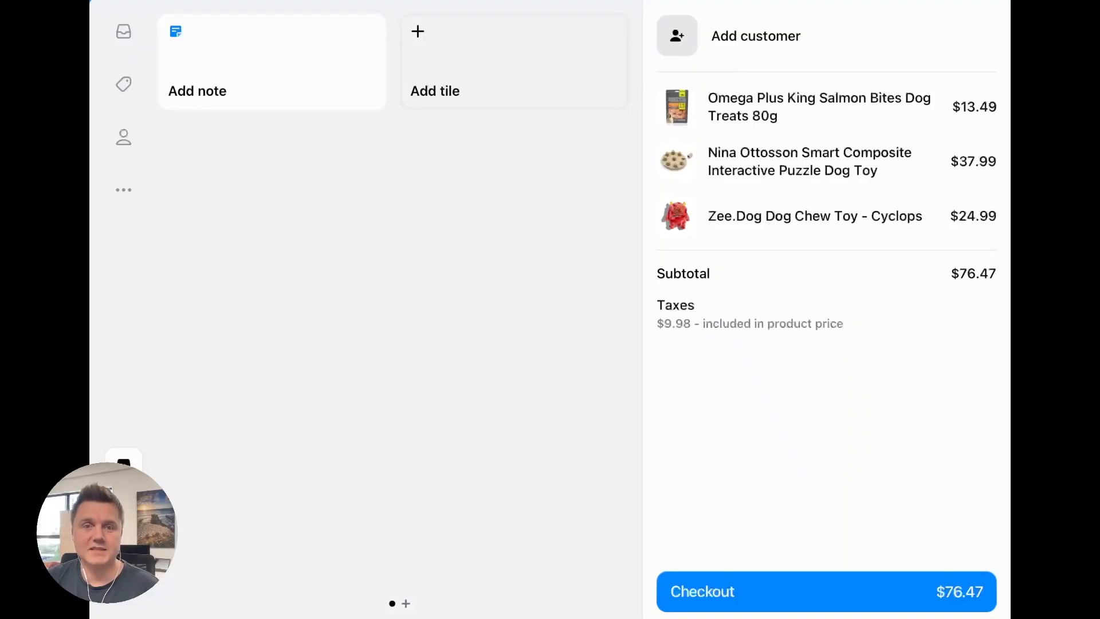
# In Shopify POS, add an app tile for the Cost+ POS extension to the home grid
pyautogui.click(436, 86)
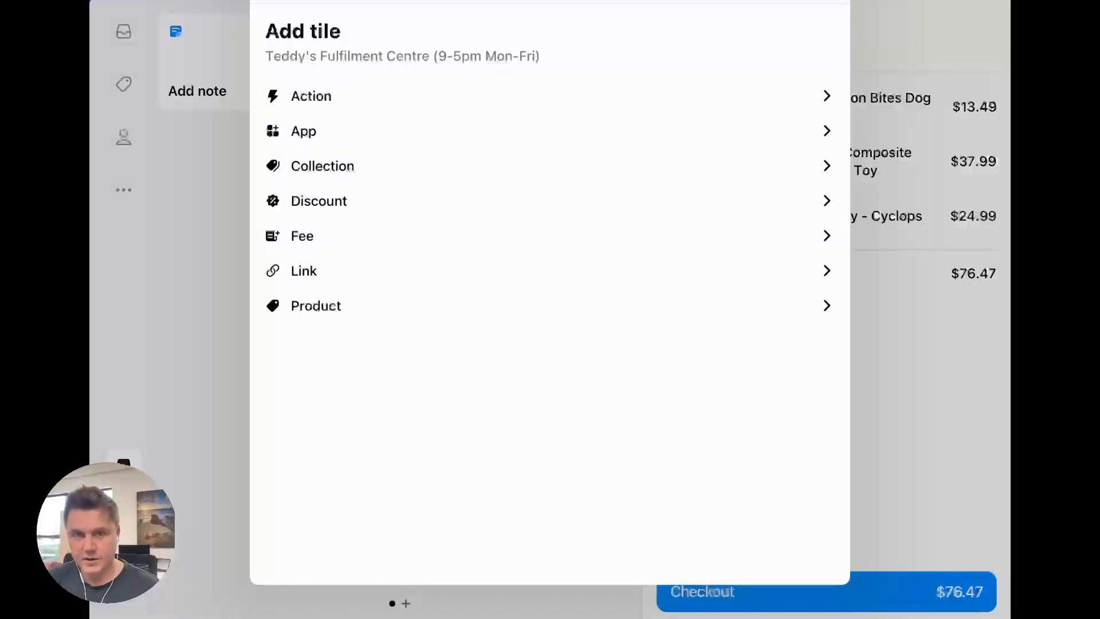
pyautogui.click(304, 131)
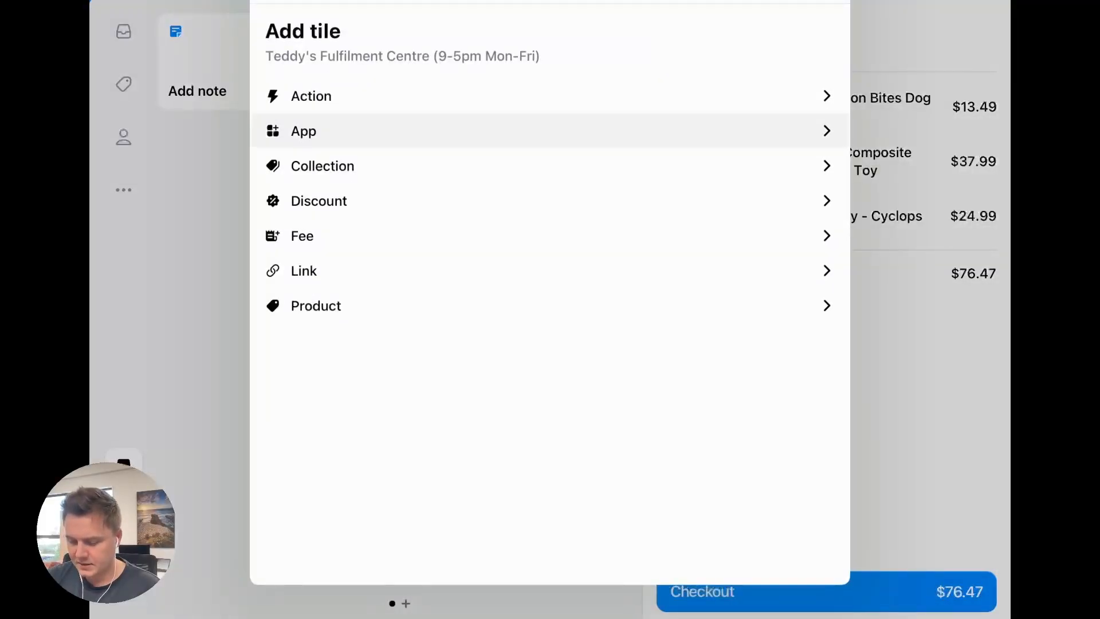
pyautogui.click(436, 107)
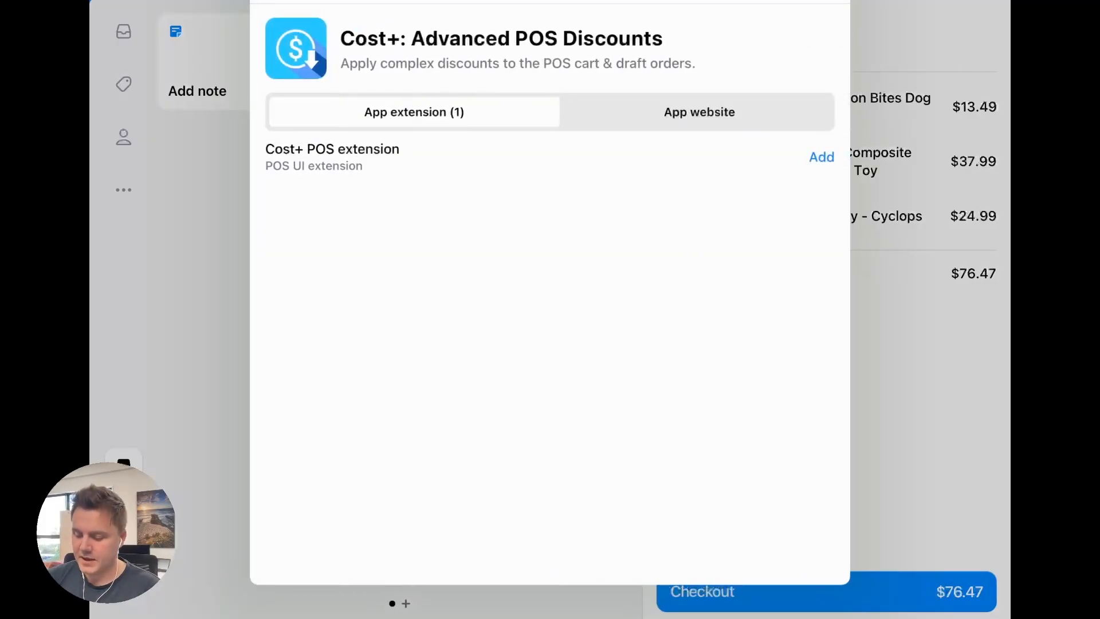
pyautogui.click(822, 157)
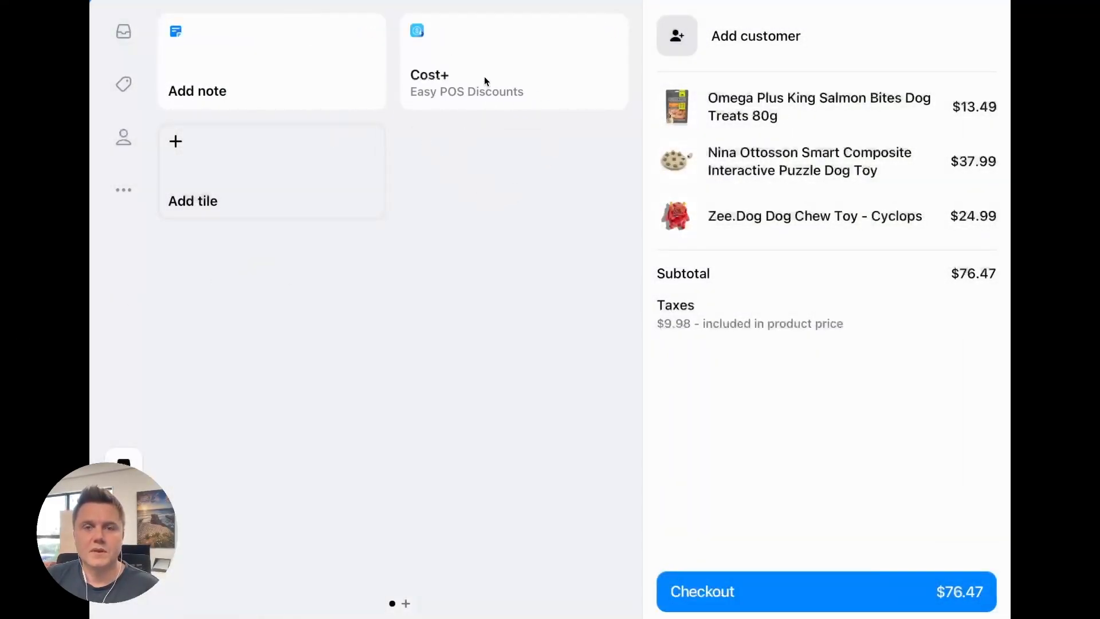
pyautogui.click(468, 86)
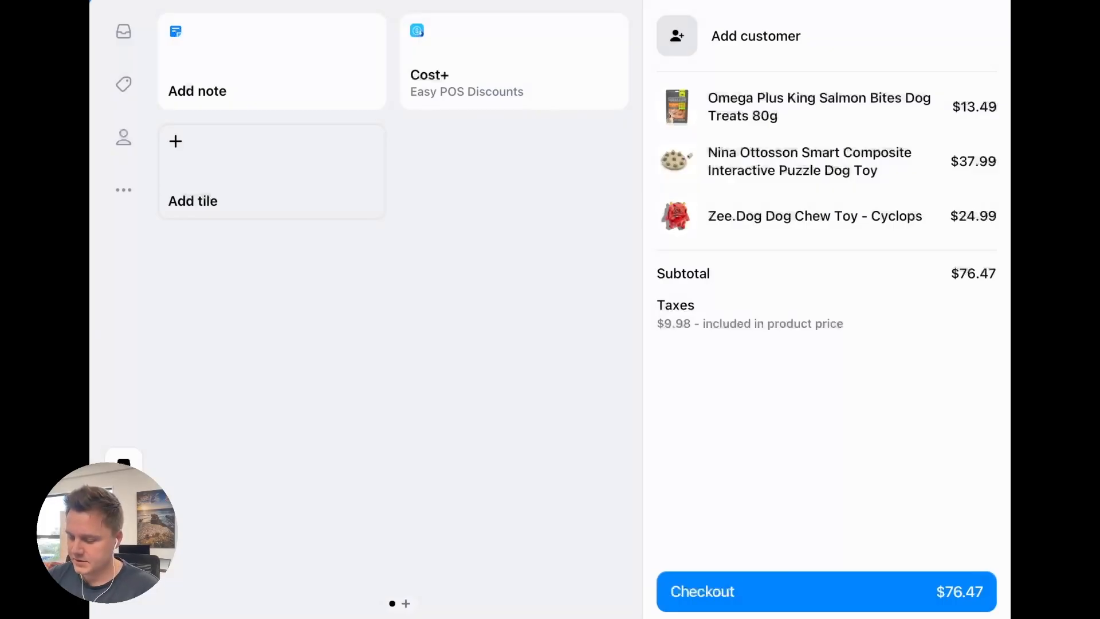
# Search for the VIP customer by e-mail and add them to the cart
pyautogui.click(756, 36)
pyautogui.write('S.')
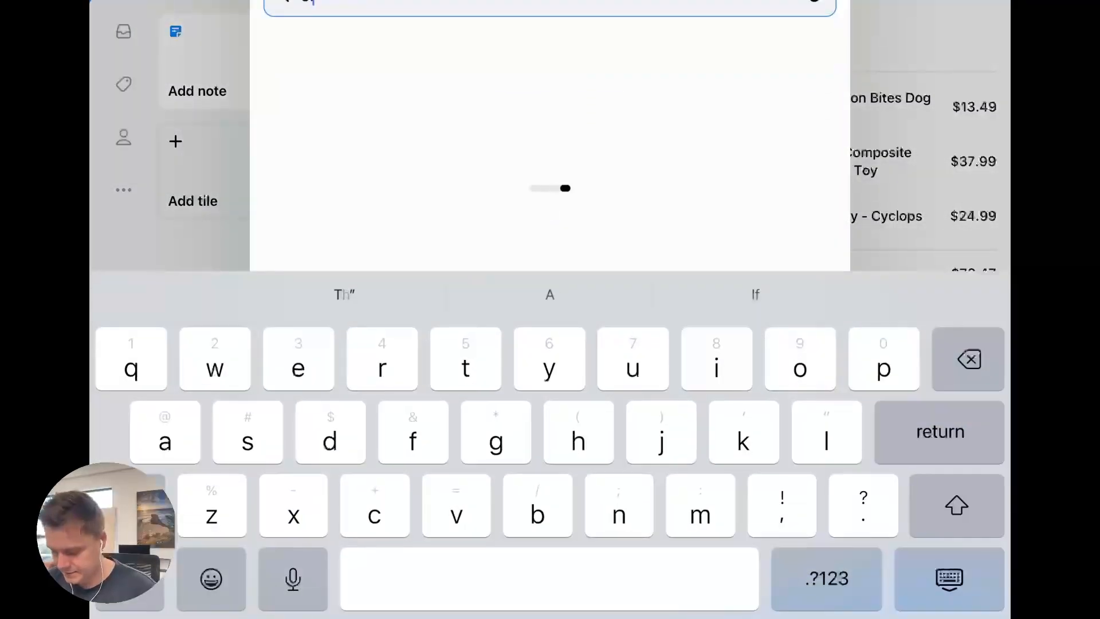
pyautogui.write('walker')
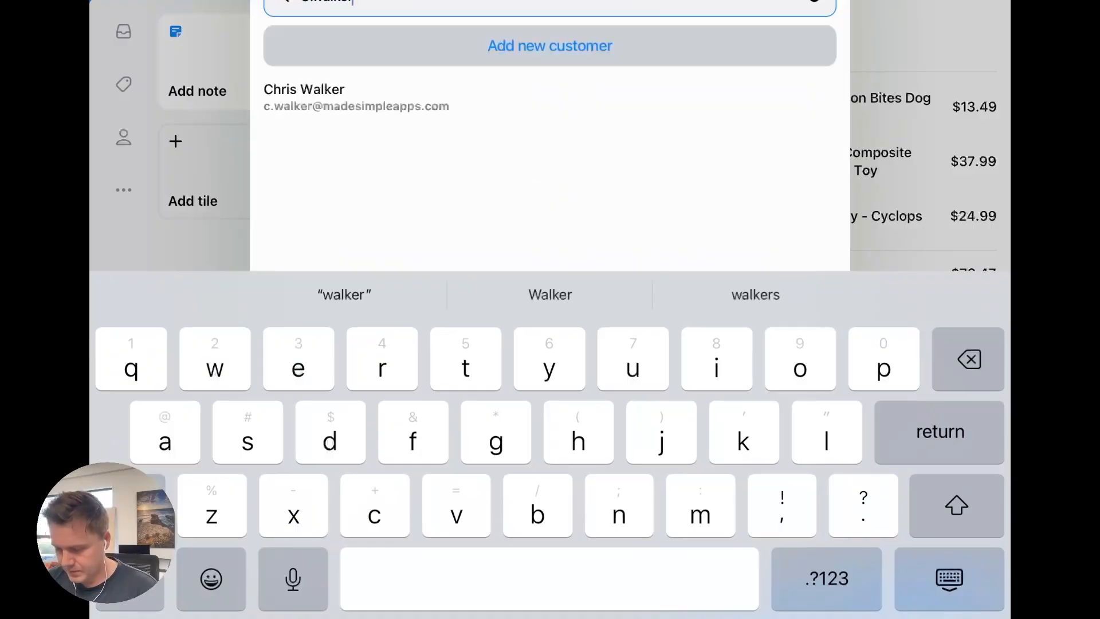
pyautogui.click(355, 97)
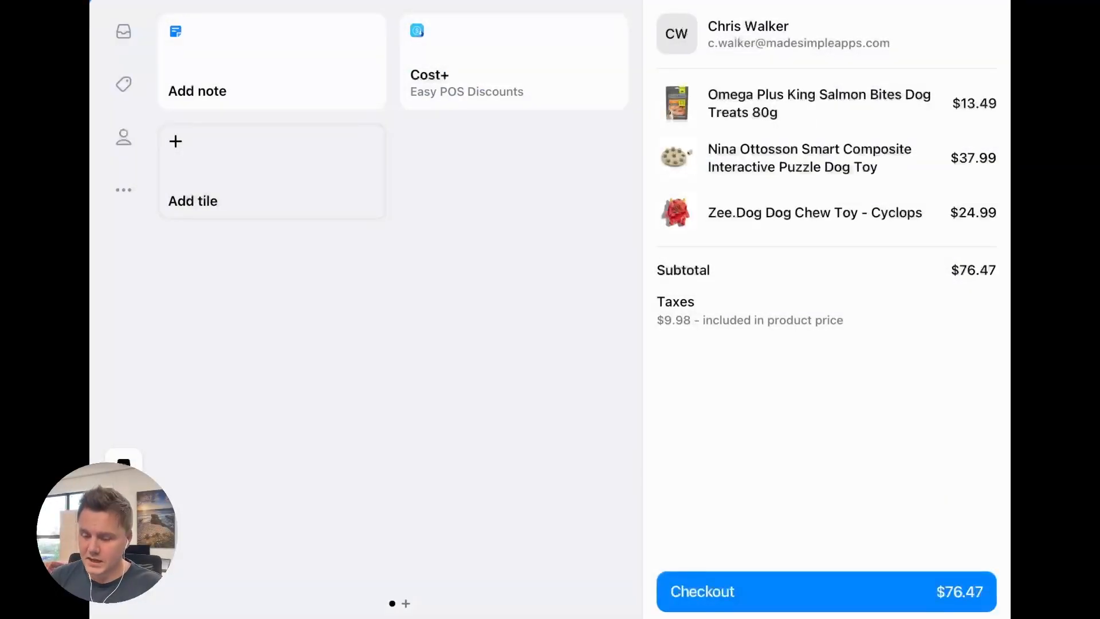
# Apply the Staff Discounts discount to the cart through the Cost+ extension
pyautogui.click(514, 62)
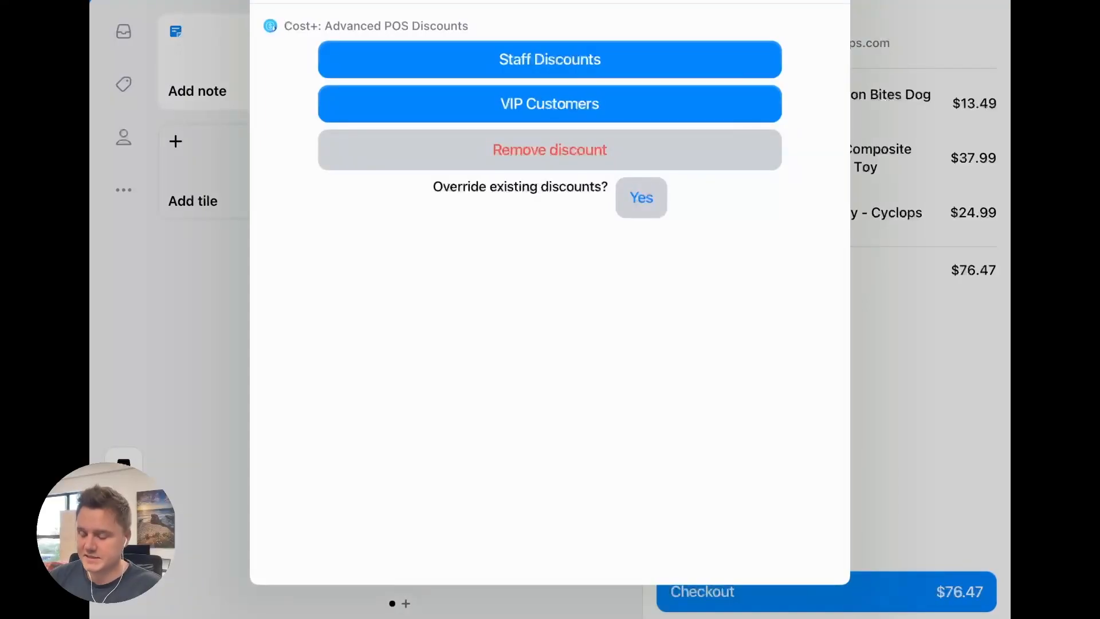
pyautogui.click(550, 59)
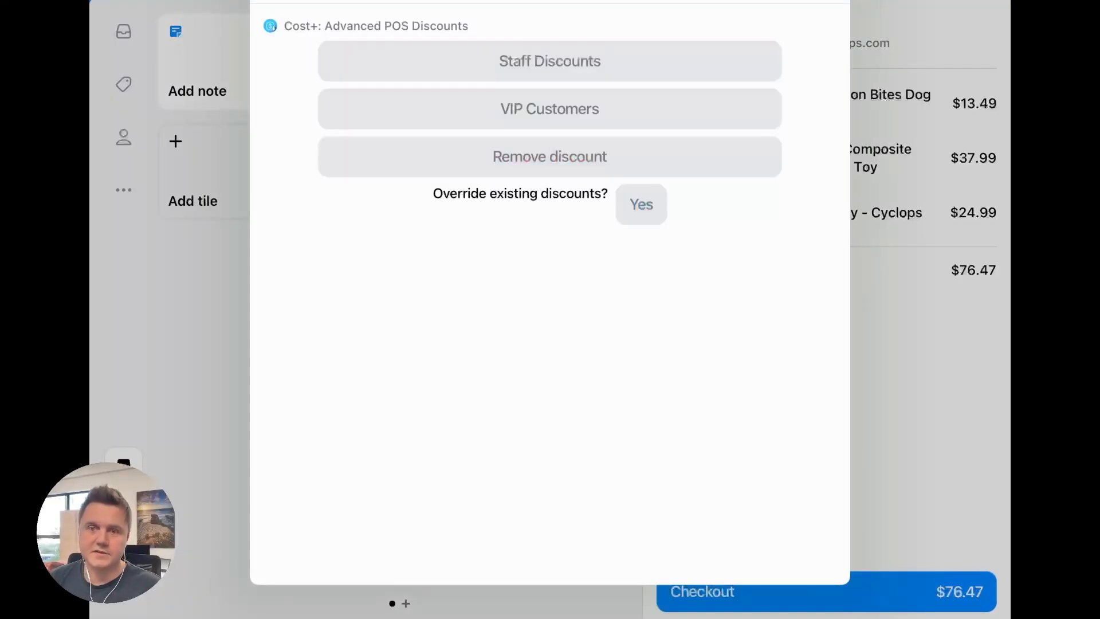